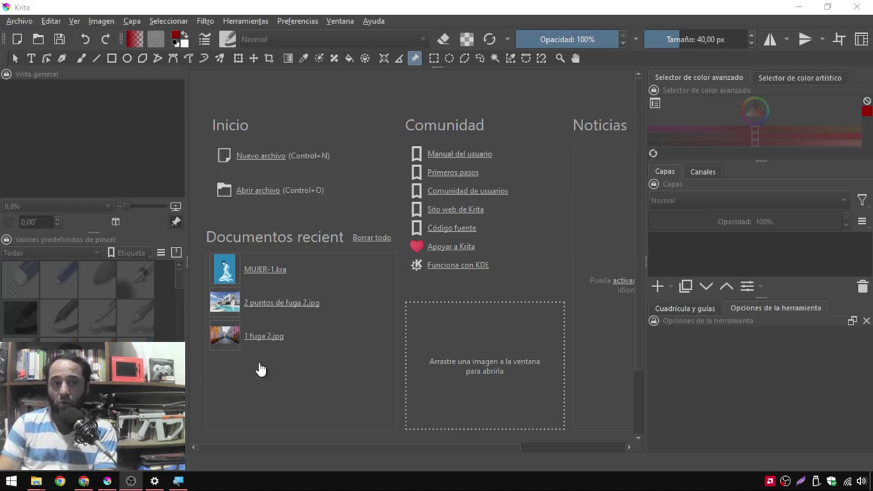
# - Create a new blank A4 (300 ppi) canvas in landscape, 3508 × 2480 pixels
pyautogui.click(252, 159)
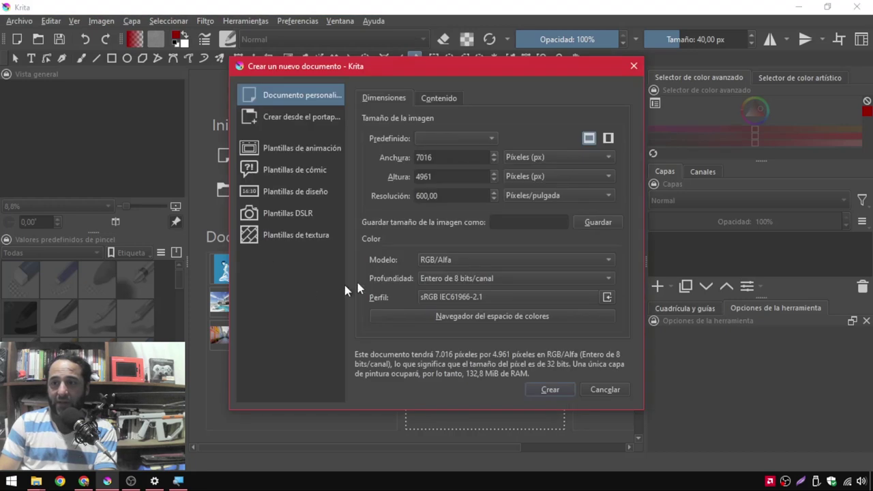
pyautogui.click(443, 138)
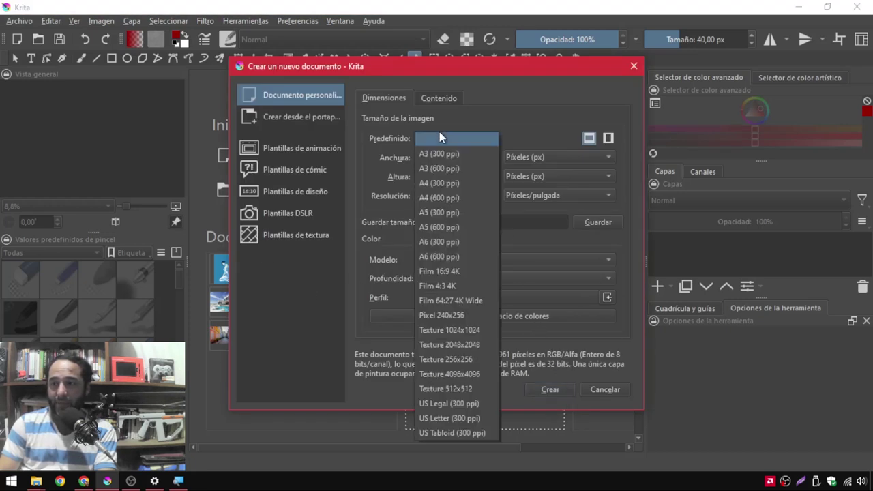
pyautogui.click(445, 184)
pyautogui.click(589, 139)
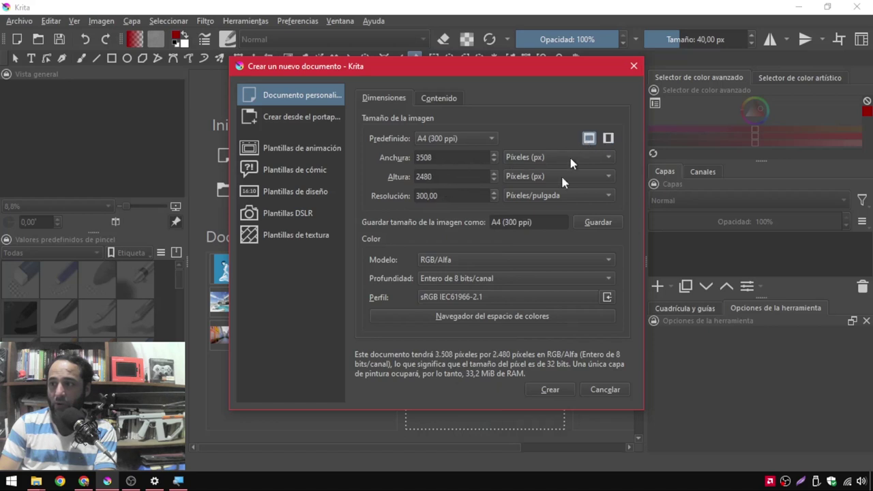
pyautogui.click(551, 393)
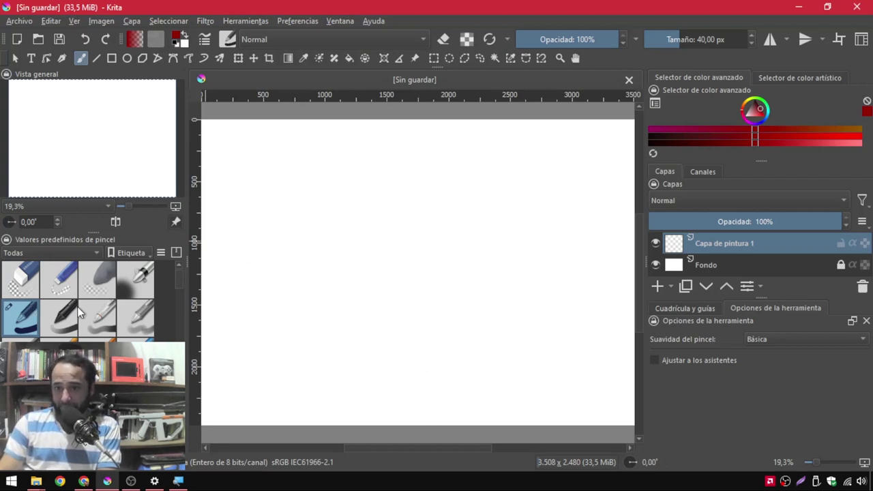
# - Test a soft wide brush stroke, undo it, then draw a thin dark red pencil line
pyautogui.click(136, 280)
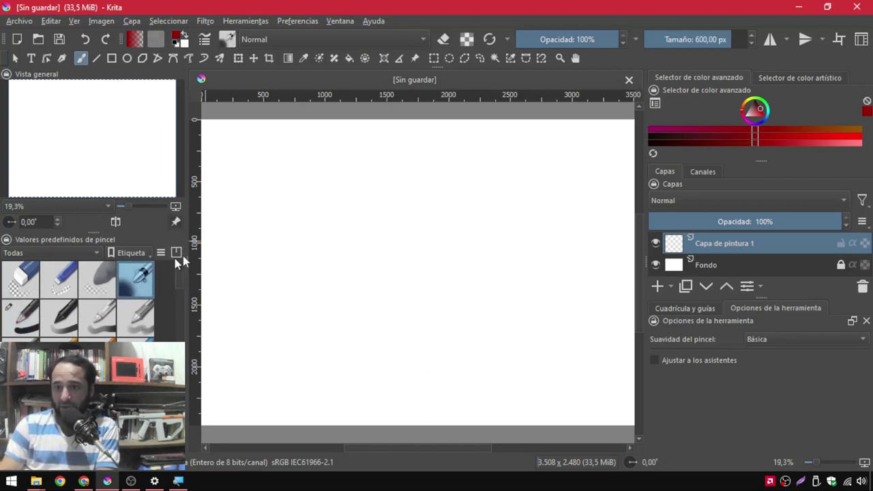
pyautogui.moveTo(283, 217); pyautogui.dragTo(508, 223)
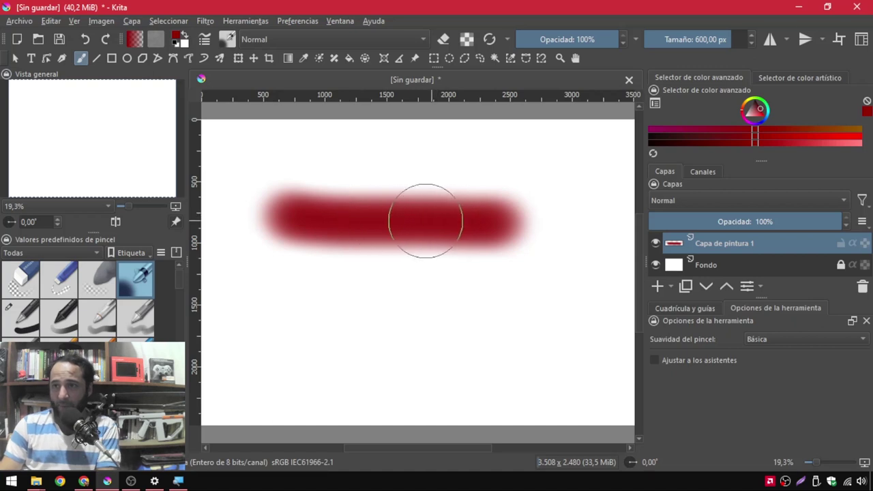
pyautogui.hotkey('ctrl', 'z')
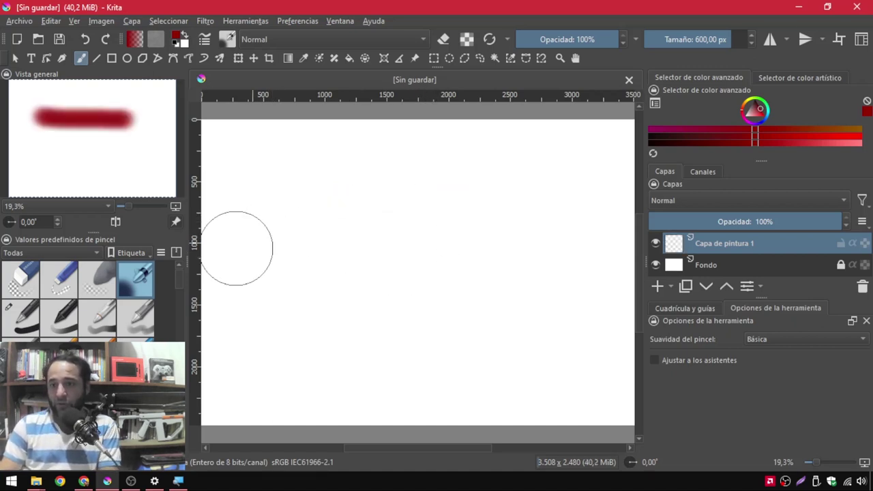
pyautogui.click(30, 320)
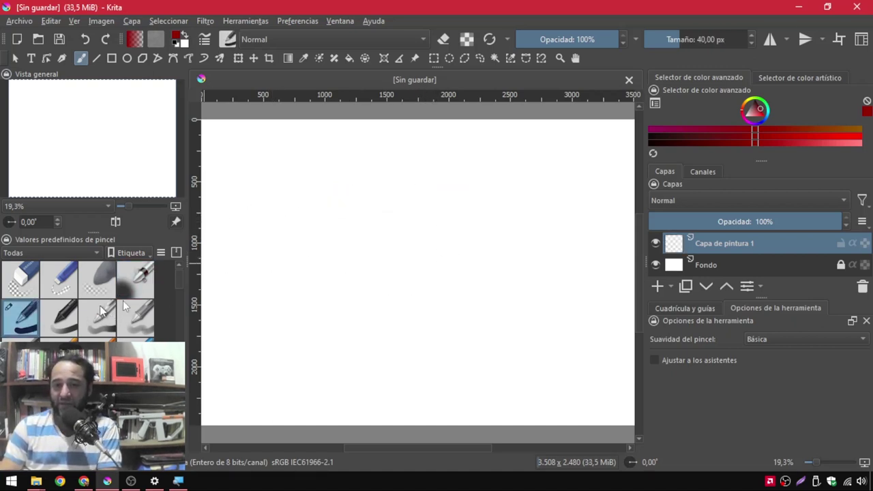
pyautogui.moveTo(275, 249); pyautogui.dragTo(547, 227)
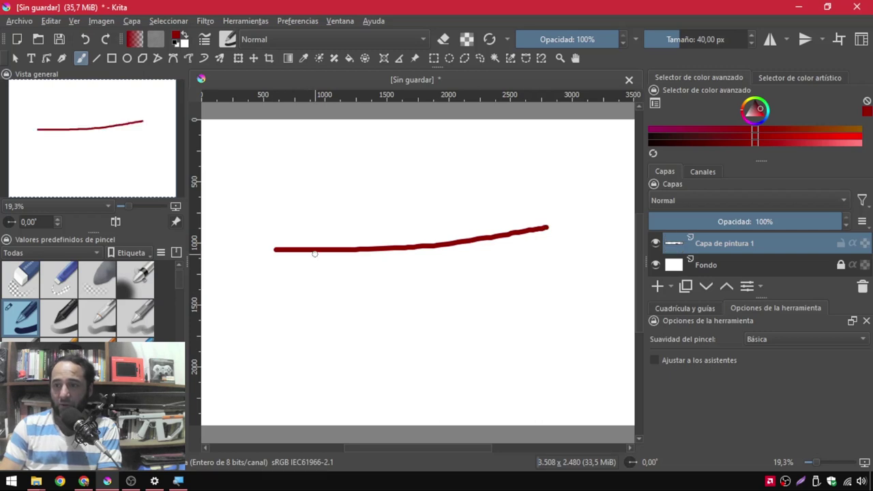
# - Test a wide soft airbrush stroke, undo it and the line, and pick a pencil preset
pyautogui.click(131, 290)
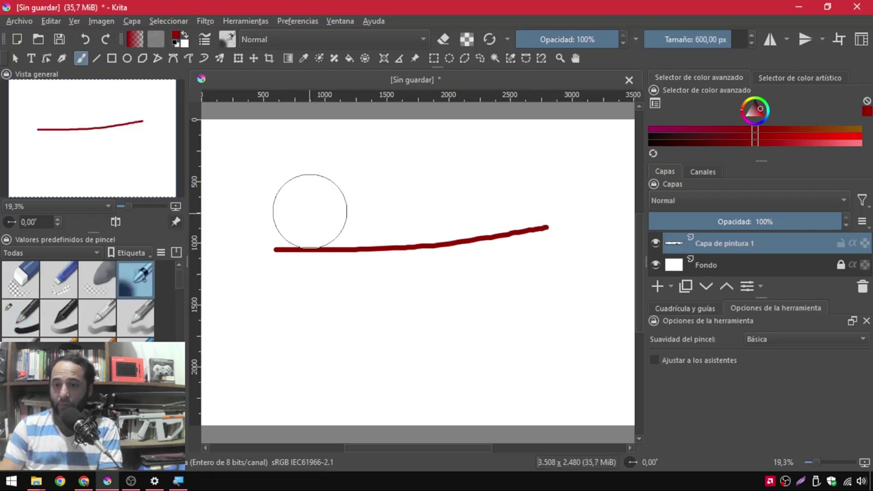
pyautogui.moveTo(314, 213); pyautogui.dragTo(501, 208)
pyautogui.hotkey('ctrl', 'z')
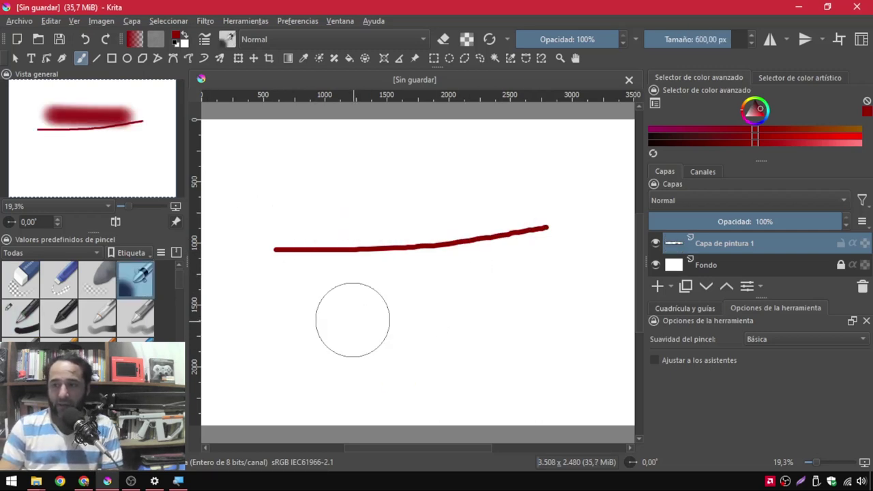
pyautogui.hotkey('ctrl', 'z')
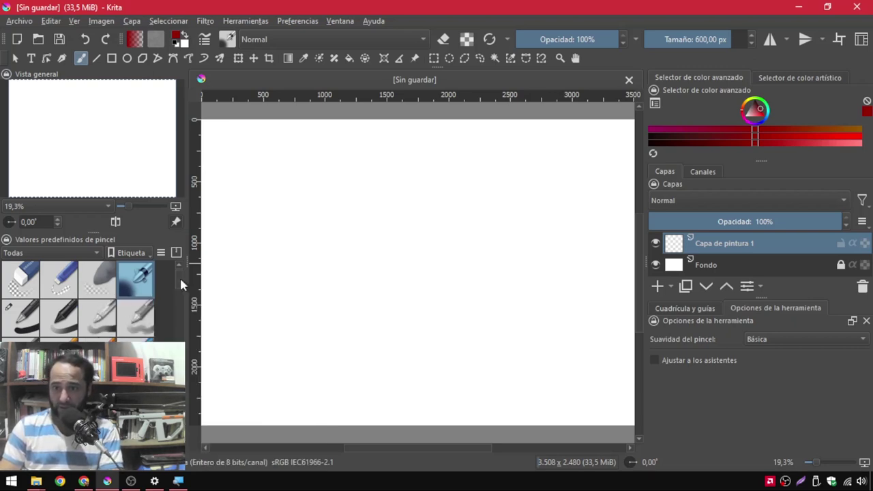
pyautogui.moveTo(179, 276); pyautogui.dragTo(180, 290)
pyautogui.click(74, 301)
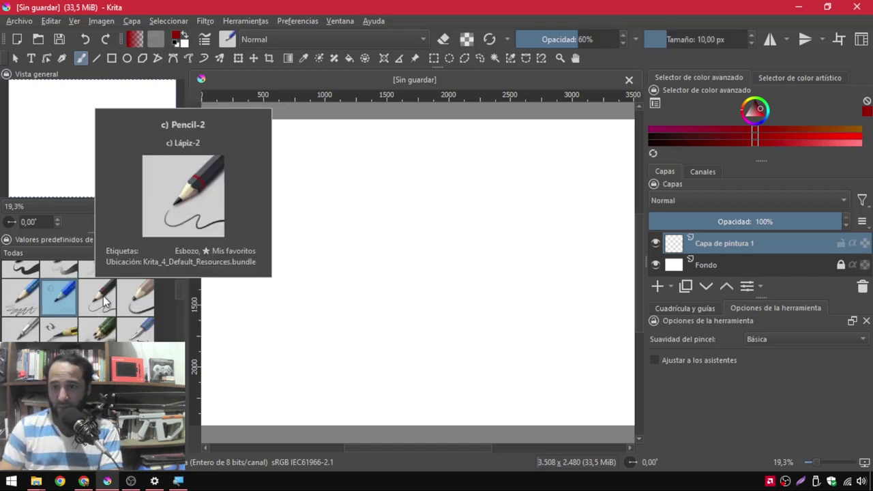
# - Try a large soft pencil and a full-opacity round brush with test strokes, undoing each
pyautogui.click(135, 298)
pyautogui.moveTo(262, 267); pyautogui.dragTo(406, 323)
pyautogui.hotkey('ctrl', 'z')
pyautogui.press('/')
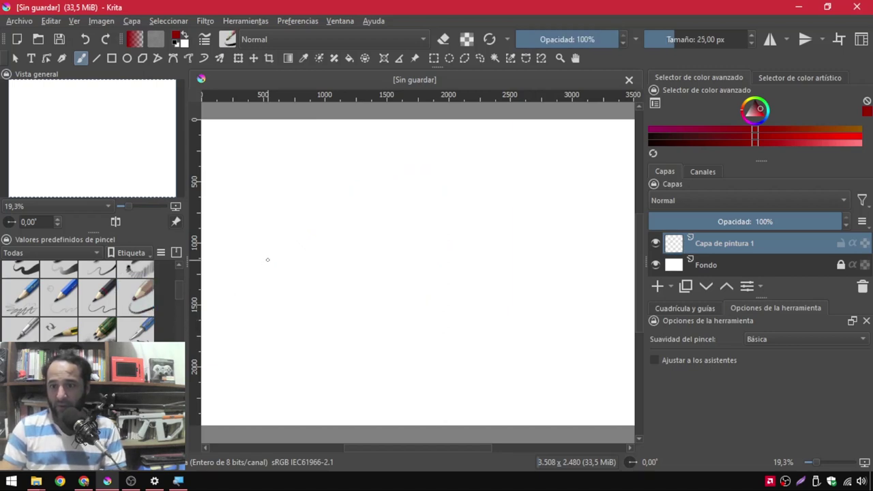
pyautogui.moveTo(267, 255); pyautogui.dragTo(368, 319)
pyautogui.hotkey('ctrl', 'z')
# - Enlarge the brush from about 137 px, testing and undoing thick strokes along the way
pyautogui.moveTo(671, 42); pyautogui.dragTo(692, 40)
pyautogui.moveTo(322, 283)
pyautogui.mouseDown()
pyautogui.moveTo(490, 326)
pyautogui.moveTo(532, 308)
pyautogui.mouseUp()
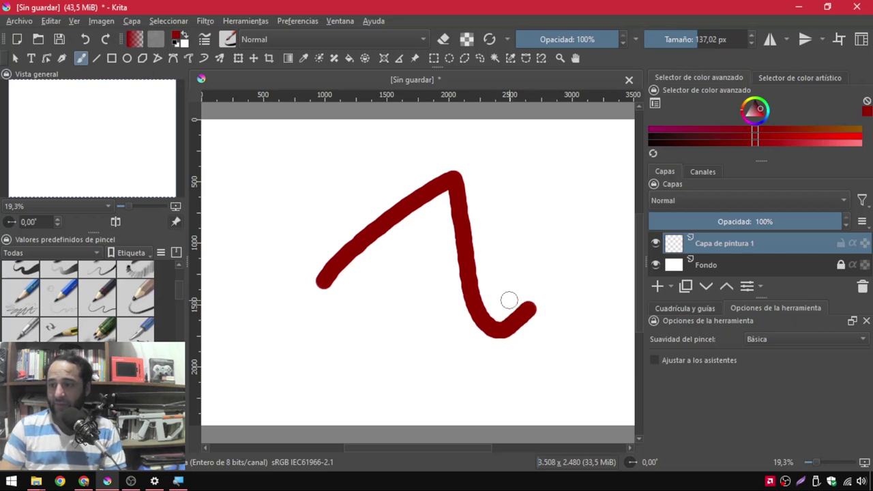
pyautogui.hotkey('ctrl', 'z')
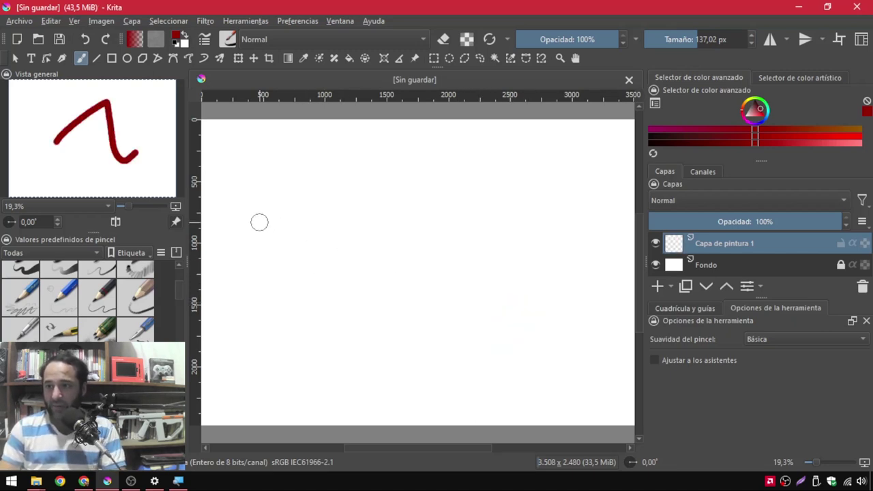
pyautogui.moveTo(260, 222); pyautogui.dragTo(487, 215)
pyautogui.hotkey('ctrl', 'z')
pyautogui.press(']')
pyautogui.press(']')
pyautogui.press(']')
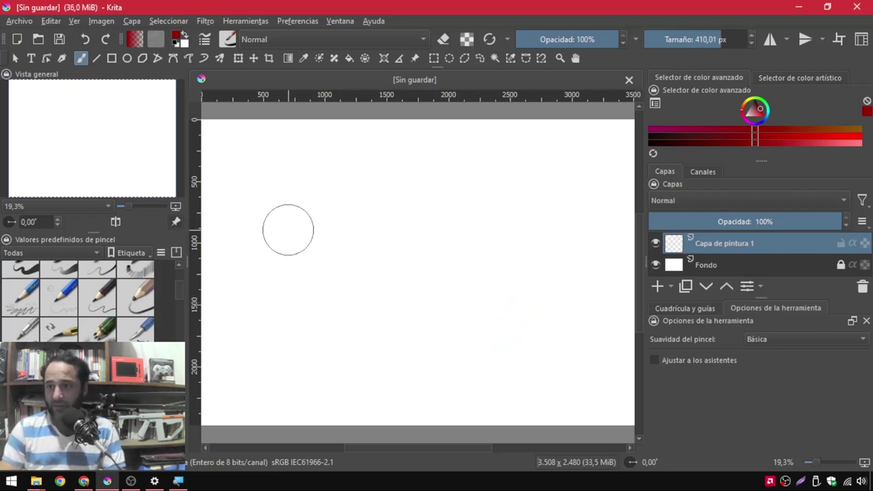
pyautogui.press('[')
# - Set the paint colour back to dark red and test strokes and dots, then undo them
pyautogui.press('x')
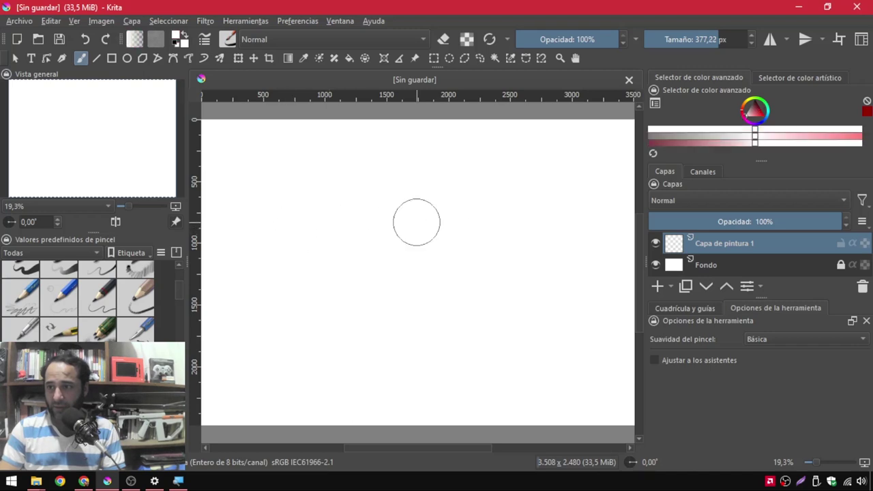
pyautogui.click(769, 107)
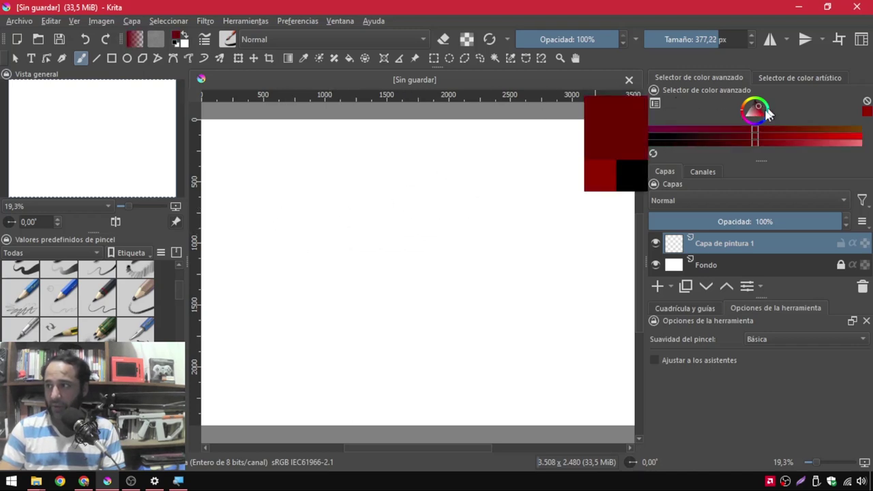
pyautogui.moveTo(376, 246); pyautogui.dragTo(518, 220)
pyautogui.moveTo(304, 202); pyautogui.dragTo(486, 196)
pyautogui.hotkey('ctrl', 'z')
pyautogui.hotkey('ctrl', 'z')
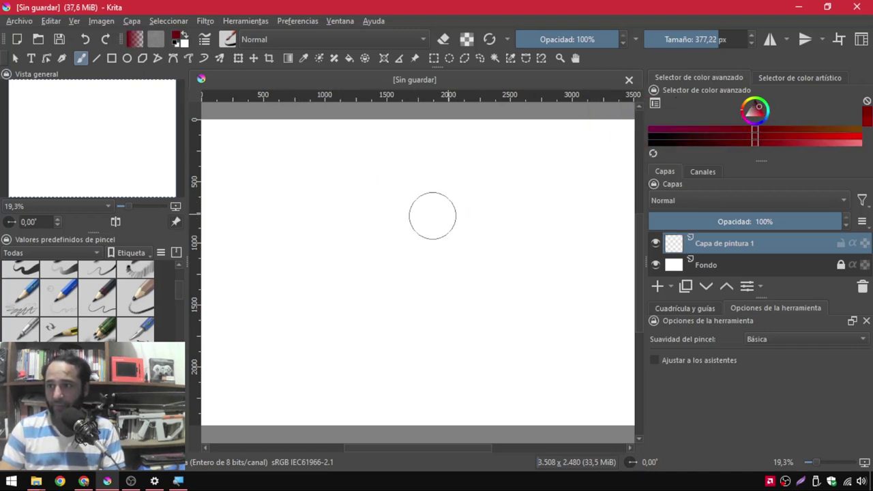
pyautogui.click(294, 252)
pyautogui.moveTo(338, 283); pyautogui.dragTo(481, 209)
pyautogui.hotkey('ctrl', 'z')
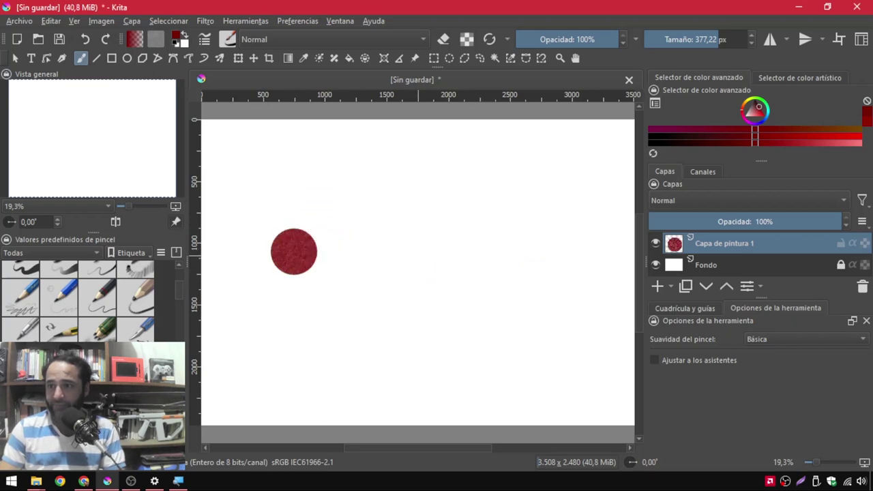
pyautogui.hotkey('ctrl', 'z')
# - Clear the test blobs and paint one short horizontal dark red stroke with the 377 px brush
pyautogui.moveTo(310, 235)
pyautogui.mouseDown()
pyautogui.moveTo(329, 242)
pyautogui.moveTo(345, 329)
pyautogui.mouseUp()
pyautogui.click(374, 236)
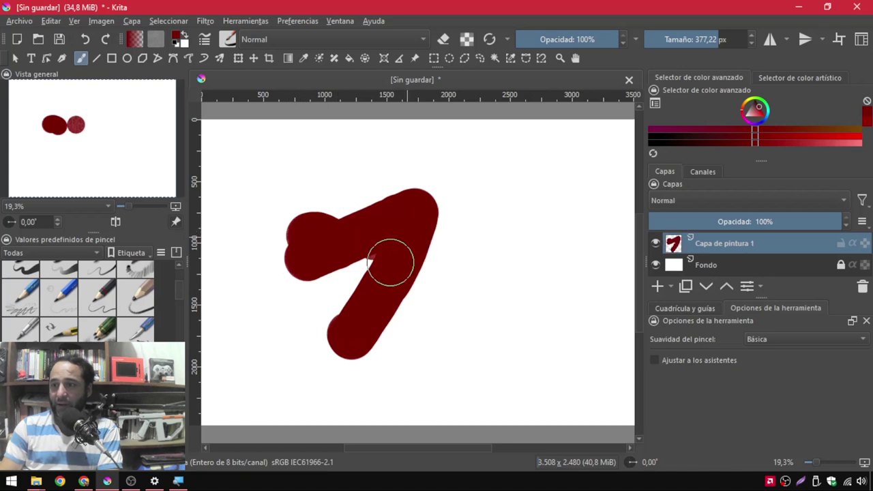
pyautogui.hotkey('ctrl', 'z')
pyautogui.hotkey('ctrl', 'z')
pyautogui.hotkey('ctrl', 'z')
pyautogui.hotkey('ctrl', 'z')
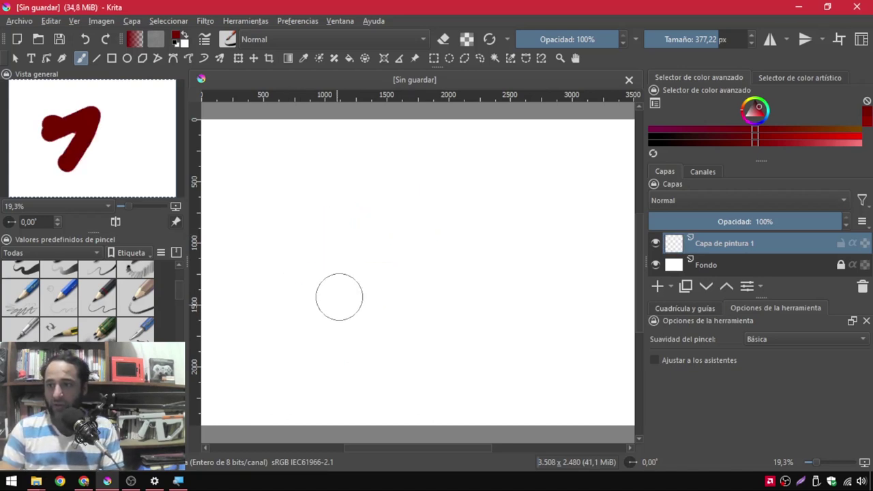
pyautogui.moveTo(311, 232); pyautogui.dragTo(409, 229)
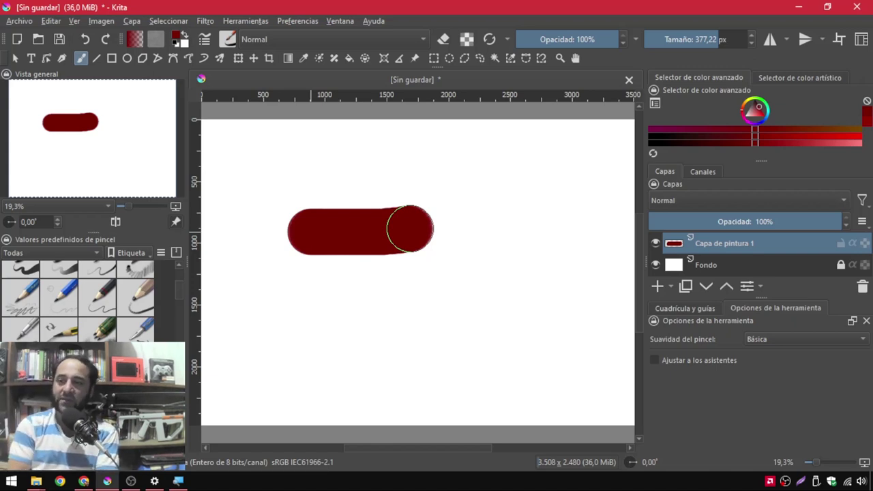
# - Paint a longer dark red stroke beneath the first one and open the Filtro menu
pyautogui.moveTo(293, 314); pyautogui.dragTo(508, 329)
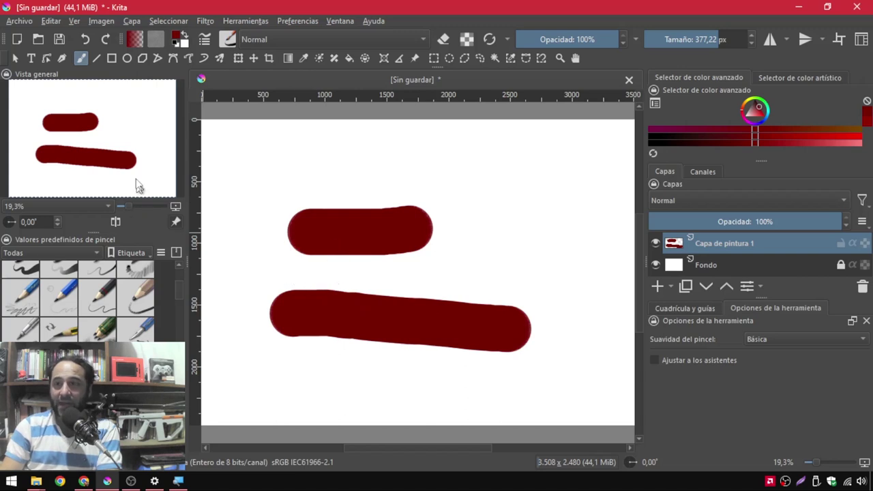
pyautogui.click(203, 23)
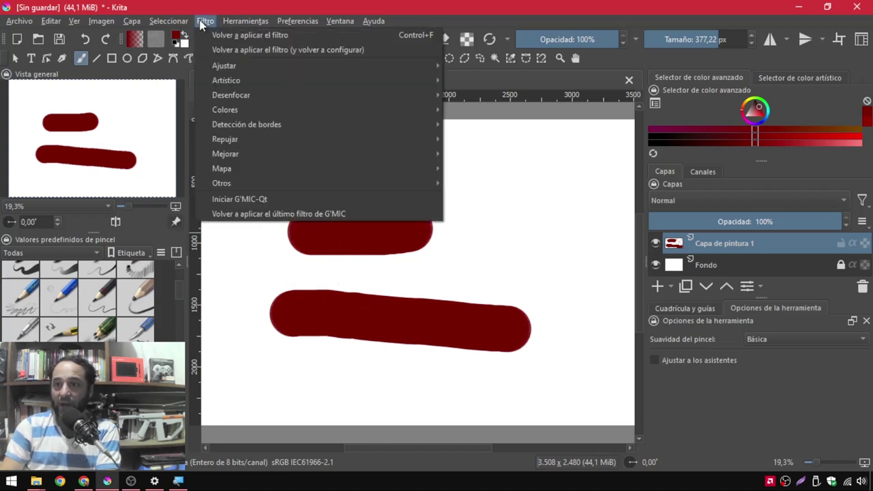
pyautogui.moveTo(273, 95)
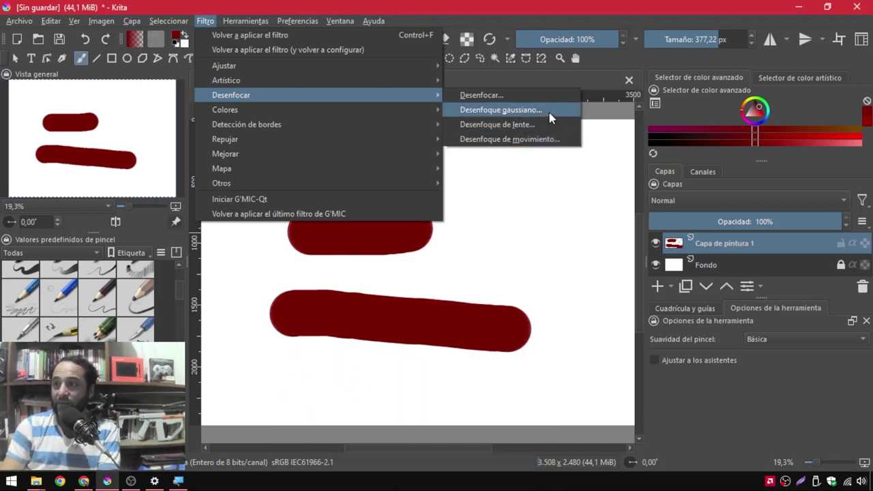
pyautogui.click(518, 95)
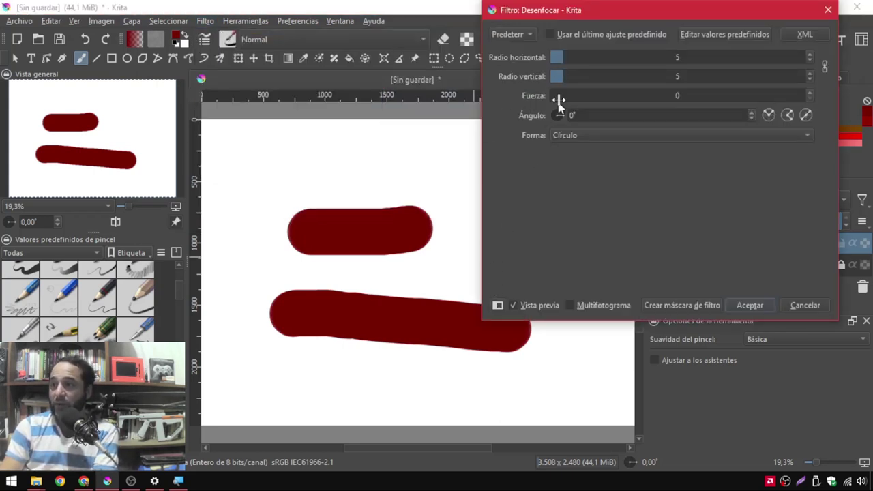
pyautogui.moveTo(578, 51)
pyautogui.mouseDown()
pyautogui.moveTo(598, 71)
pyautogui.moveTo(712, 58)
pyautogui.moveTo(758, 88)
pyautogui.moveTo(774, 80)
pyautogui.mouseUp()
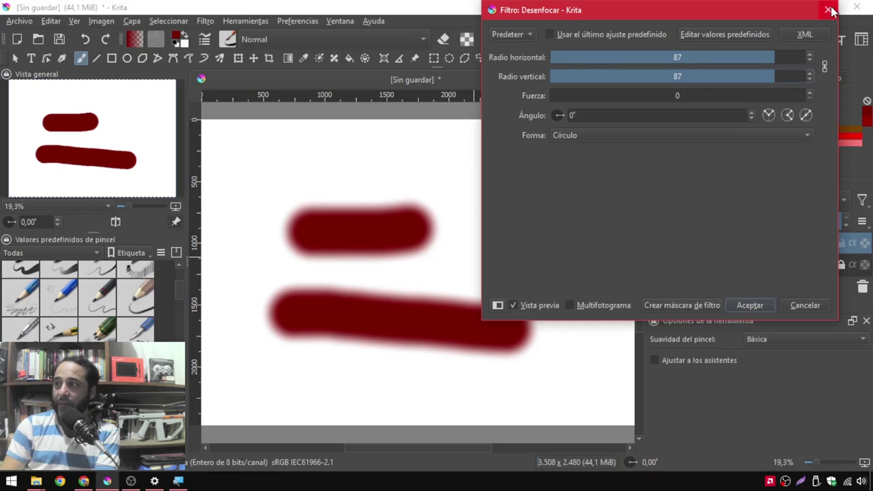
pyautogui.click(828, 10)
pyautogui.click(207, 21)
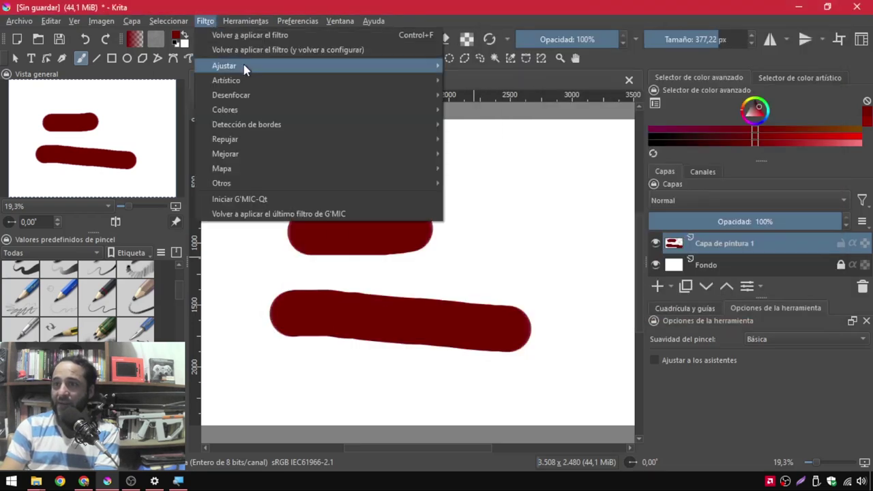
pyautogui.moveTo(232, 95)
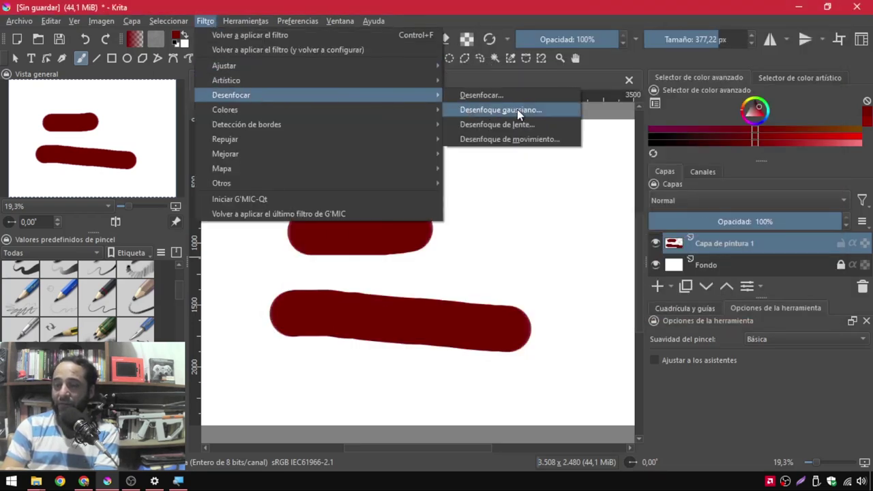
# - Apply a Gaussian blur of about 214 px radius to both dark red strokes
pyautogui.click(517, 110)
pyautogui.moveTo(625, 62); pyautogui.dragTo(650, 61)
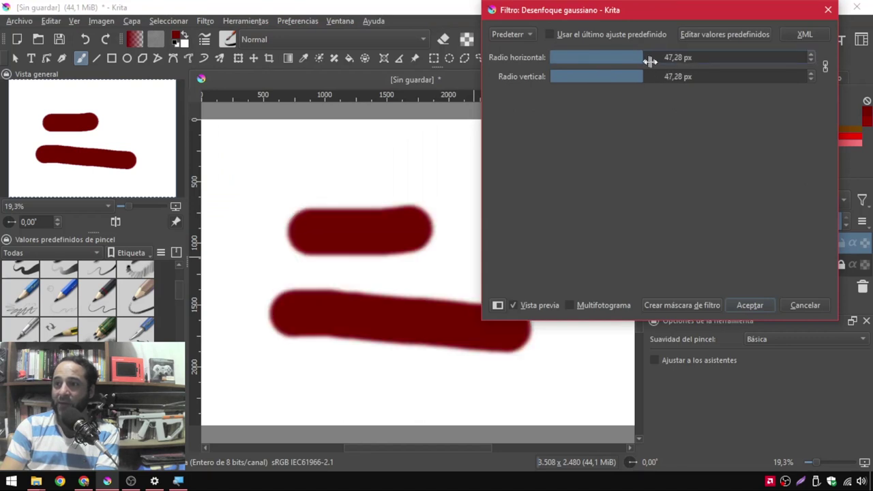
pyautogui.moveTo(712, 57)
pyautogui.mouseDown()
pyautogui.moveTo(743, 72)
pyautogui.moveTo(771, 57)
pyautogui.moveTo(706, 67)
pyautogui.moveTo(678, 56)
pyautogui.moveTo(730, 75)
pyautogui.moveTo(705, 78)
pyautogui.moveTo(703, 59)
pyautogui.mouseUp()
pyautogui.click(749, 305)
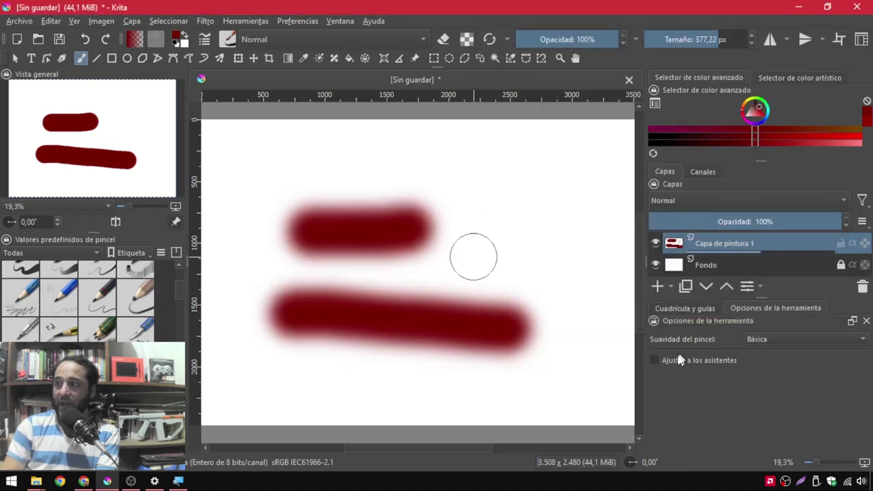
pyautogui.click(671, 287)
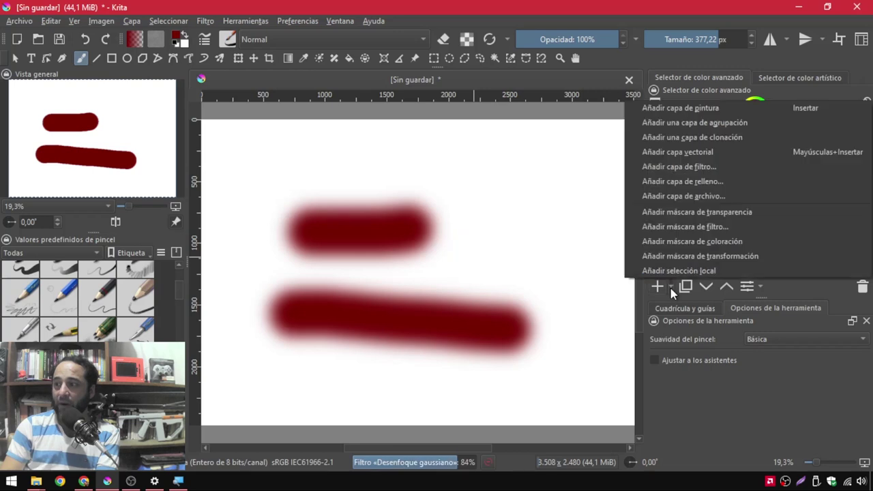
# - Hide the blurred Capa de pintura 1 and shrink the brush to about 120 px
pyautogui.click(474, 257)
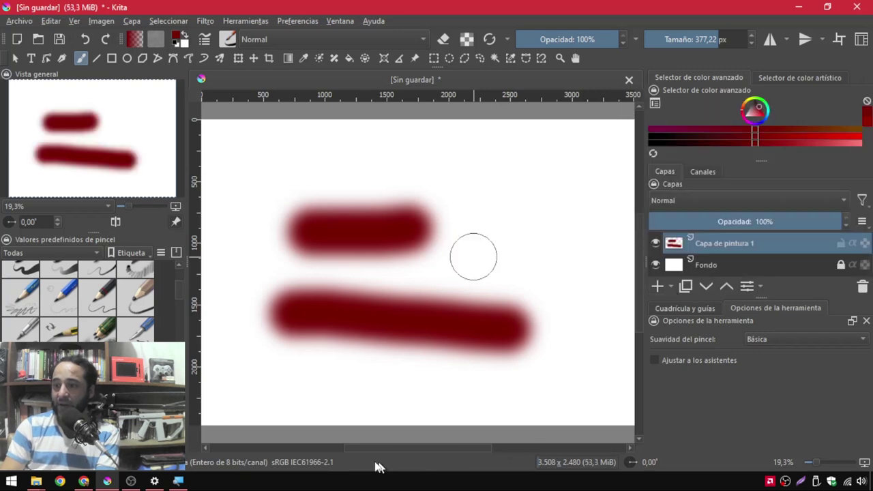
pyautogui.click(660, 286)
pyautogui.click(655, 267)
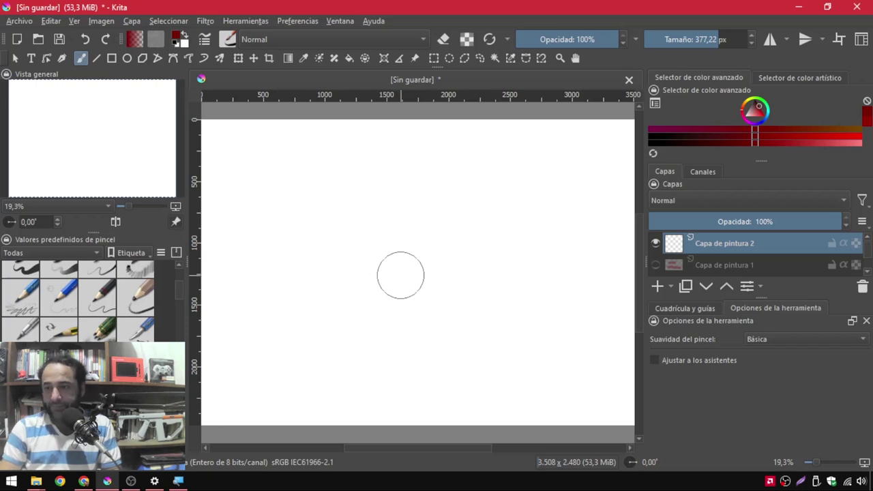
pyautogui.moveTo(401, 275); pyautogui.dragTo(401, 275)
pyautogui.moveTo(314, 141); pyautogui.dragTo(373, 372)
pyautogui.hotkey('shift', 'Delete')
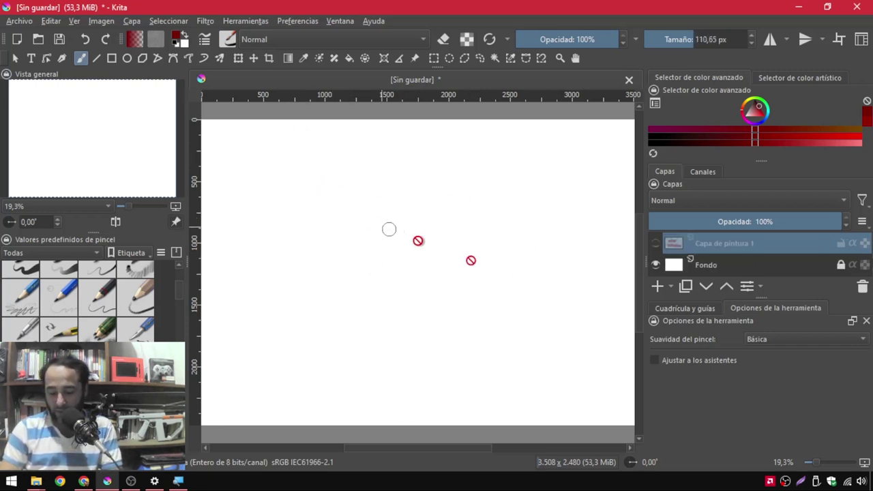
# - On a new paint layer, paint a crisp dark red S-shaped stroke down the canvas
pyautogui.click(657, 286)
pyautogui.moveTo(335, 180)
pyautogui.mouseDown()
pyautogui.moveTo(302, 200)
pyautogui.moveTo(398, 228)
pyautogui.moveTo(345, 347)
pyautogui.moveTo(445, 325)
pyautogui.mouseUp()
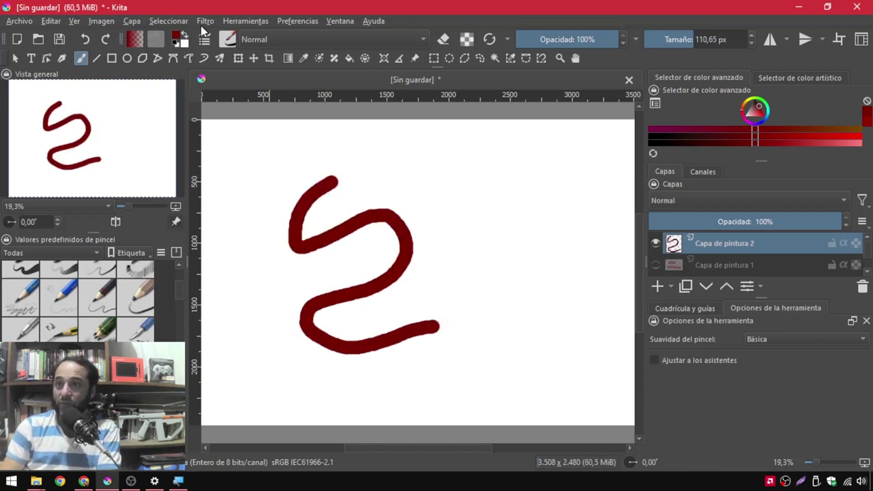
pyautogui.click(205, 22)
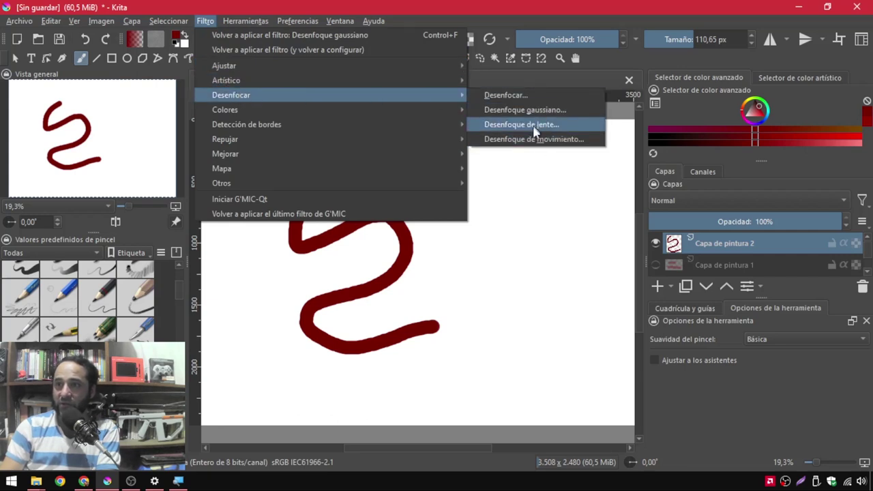
pyautogui.click(489, 5)
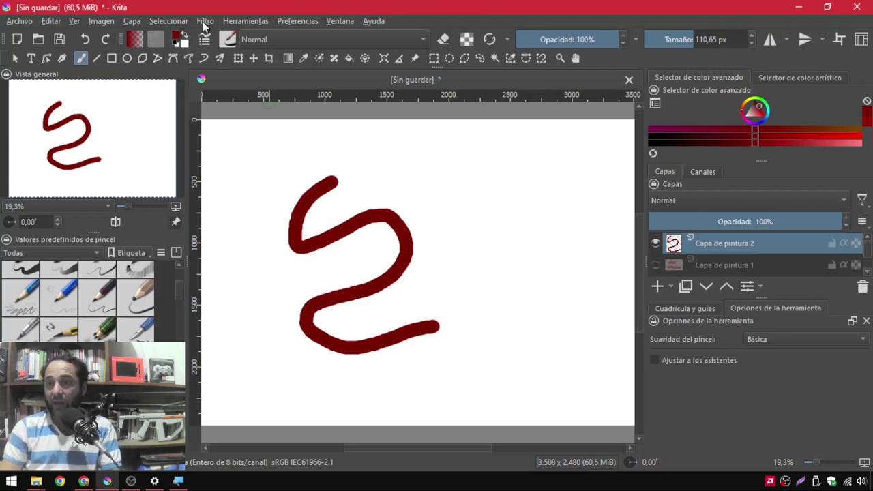
# - Reapply the last Gaussian blur to the S stroke on Capa de pintura 2 with Ctrl+F
pyautogui.click(204, 21)
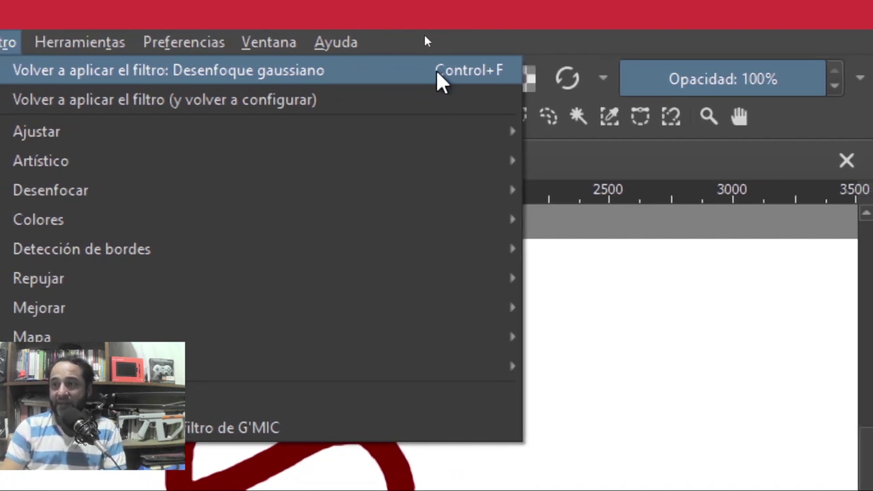
pyautogui.click(436, 10)
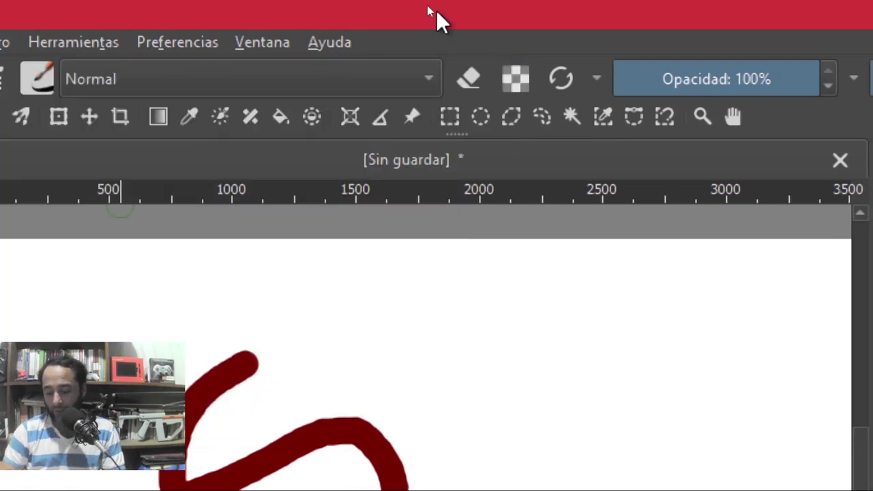
pyautogui.hotkey('ctrl', 'f')
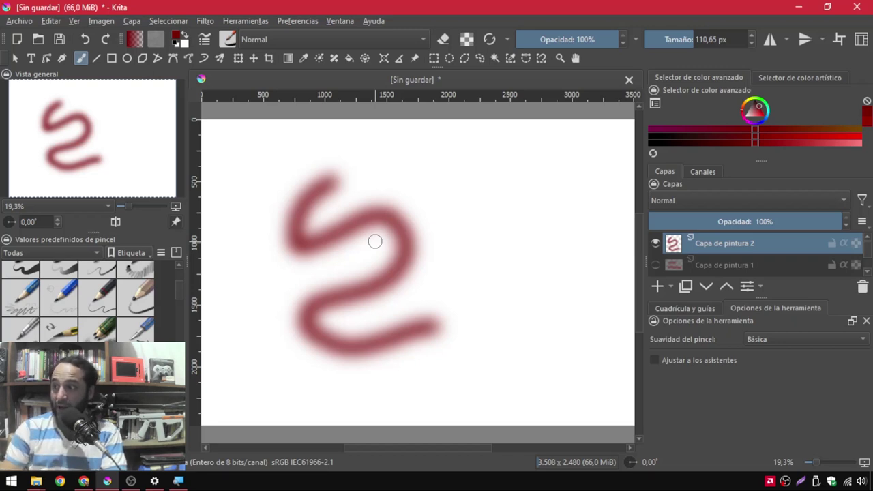
# - Hide the S-stroke layer and paint three horizontal dark red strokes on a third layer
pyautogui.click(728, 258)
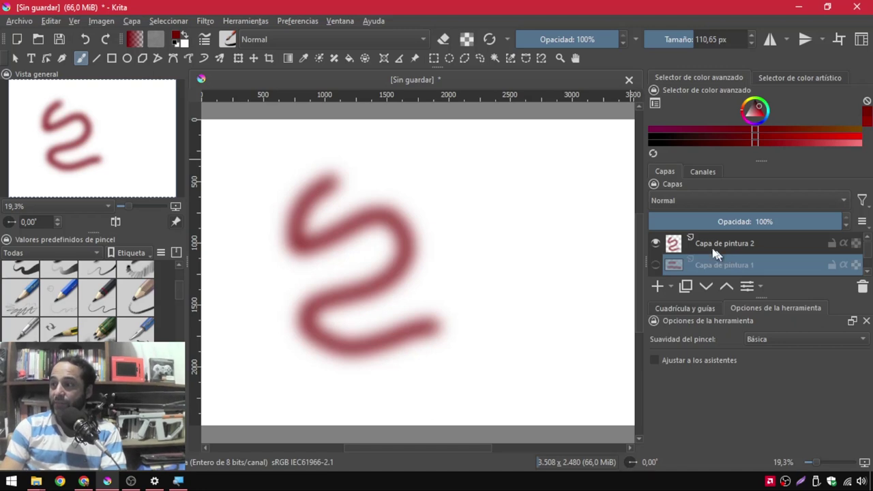
pyautogui.click(656, 243)
pyautogui.click(657, 286)
pyautogui.moveTo(254, 174); pyautogui.dragTo(428, 169)
pyautogui.moveTo(268, 234); pyautogui.dragTo(485, 220)
pyautogui.moveTo(356, 273); pyautogui.dragTo(560, 259)
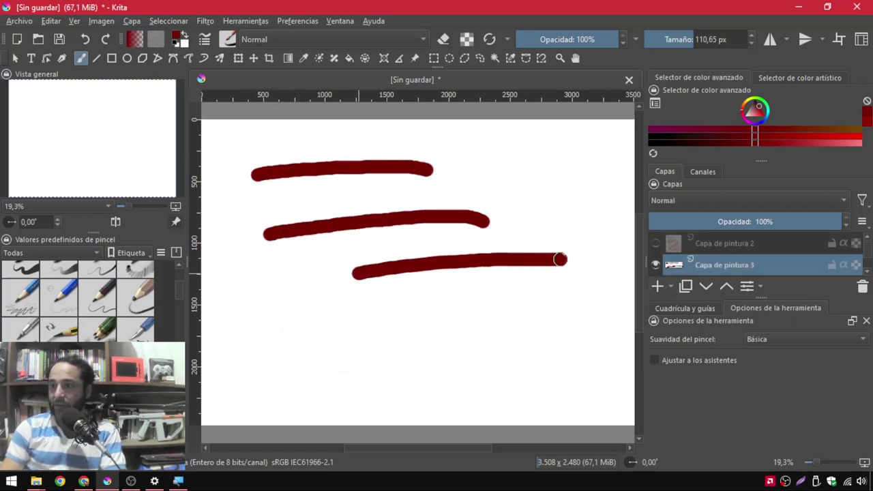
# - Test Gaussian blurs with two extra lower strokes, then undo back to three sharp strokes
pyautogui.click(207, 21)
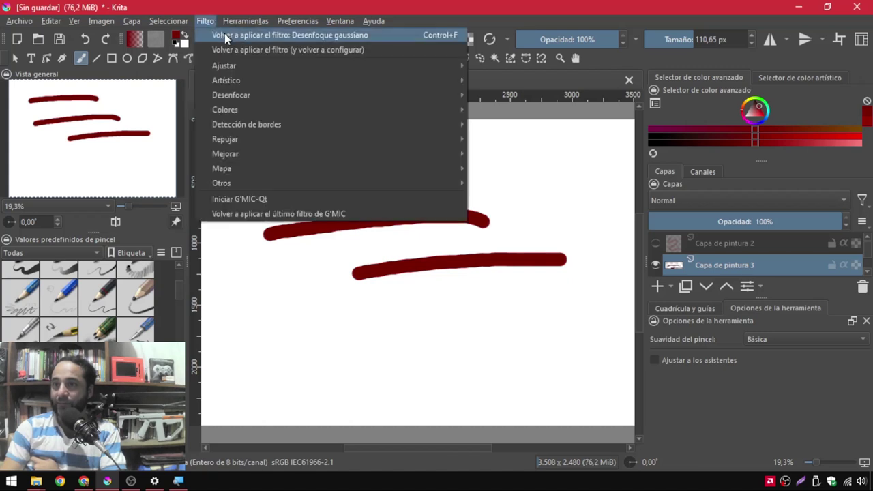
pyautogui.click(225, 36)
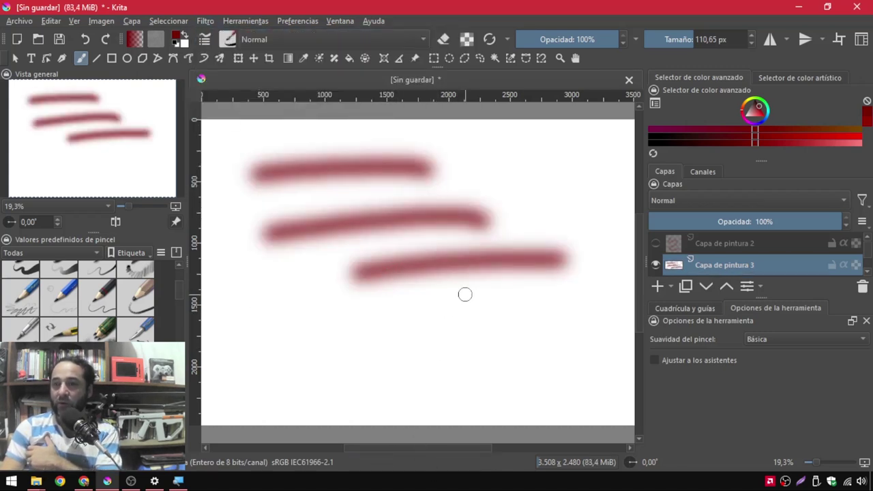
pyautogui.moveTo(273, 307); pyautogui.dragTo(481, 328)
pyautogui.moveTo(305, 363); pyautogui.dragTo(529, 376)
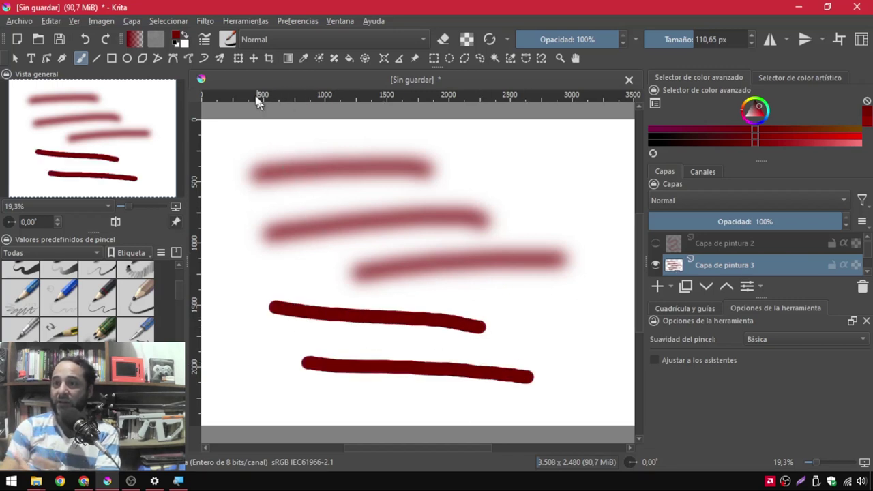
pyautogui.click(207, 21)
pyautogui.click(259, 33)
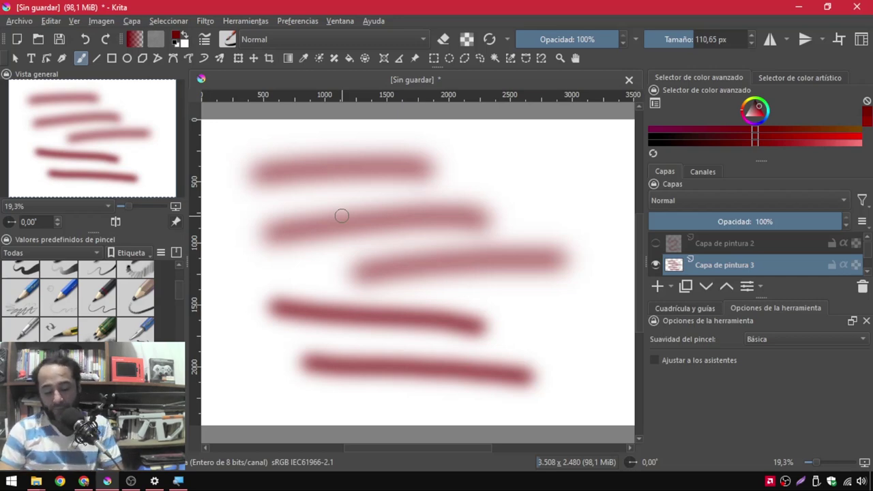
pyautogui.hotkey('ctrl', 'z')
pyautogui.hotkey('ctrl', 'z')
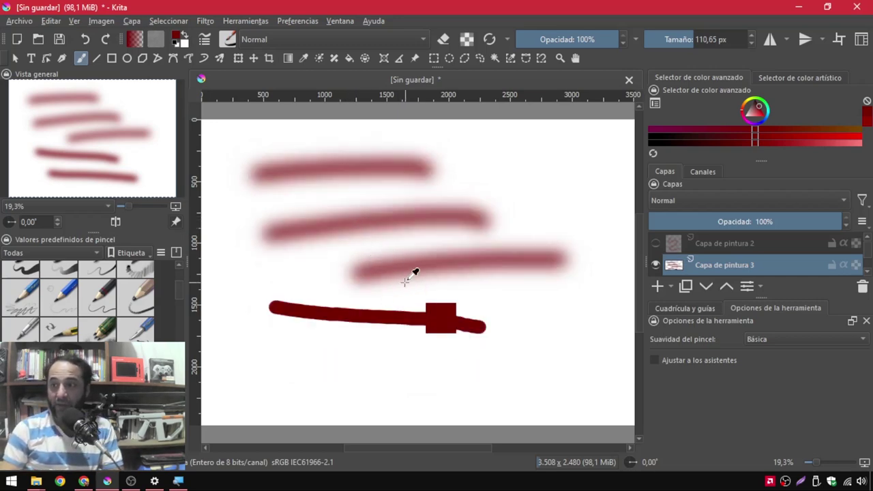
pyautogui.hotkey('ctrl', 'z')
pyautogui.hotkey('ctrl', 'z')
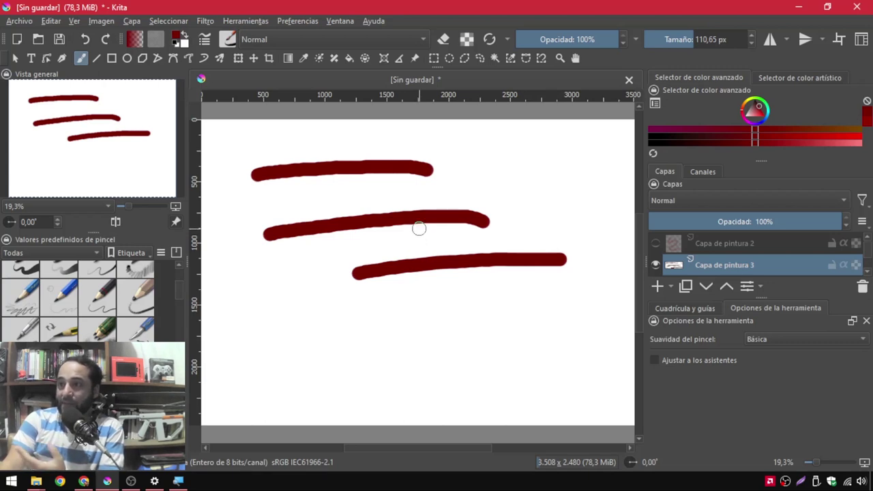
pyautogui.click(465, 58)
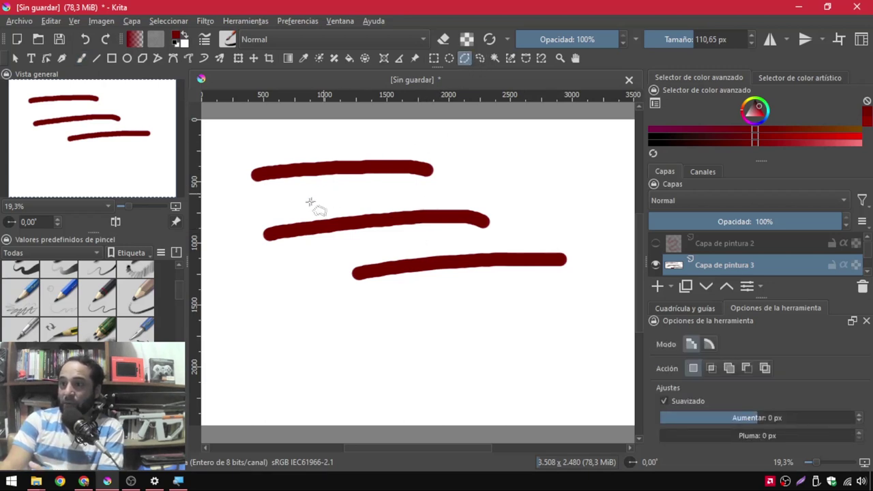
# - Outline the middle stroke with a polygon selection and reapply the Gaussian blur inside it
pyautogui.click(262, 217)
pyautogui.click(461, 196)
pyautogui.click(508, 213)
pyautogui.click(496, 232)
pyautogui.click(440, 239)
pyautogui.click(350, 246)
pyautogui.click(269, 261)
pyautogui.click(241, 255)
pyautogui.click(241, 232)
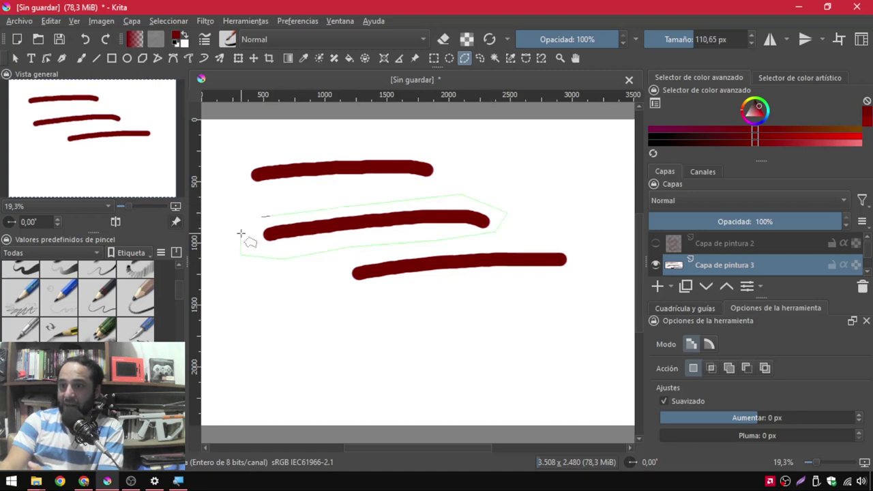
pyautogui.click(261, 217)
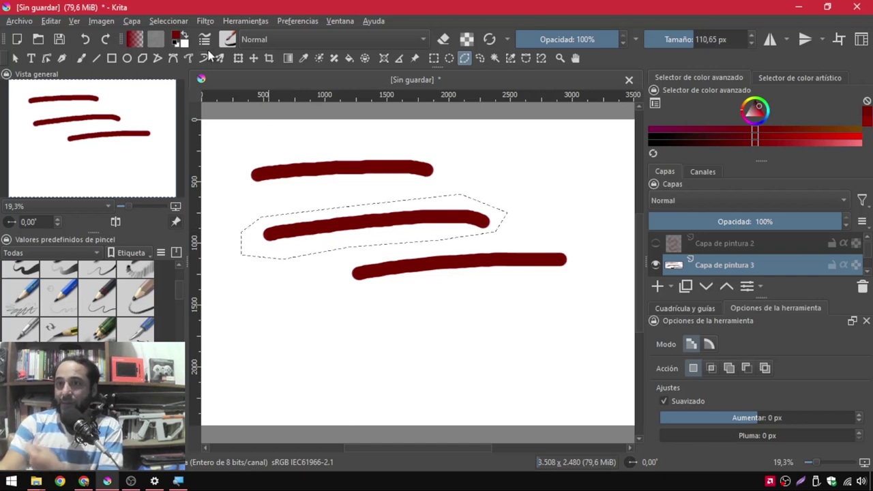
pyautogui.click(208, 21)
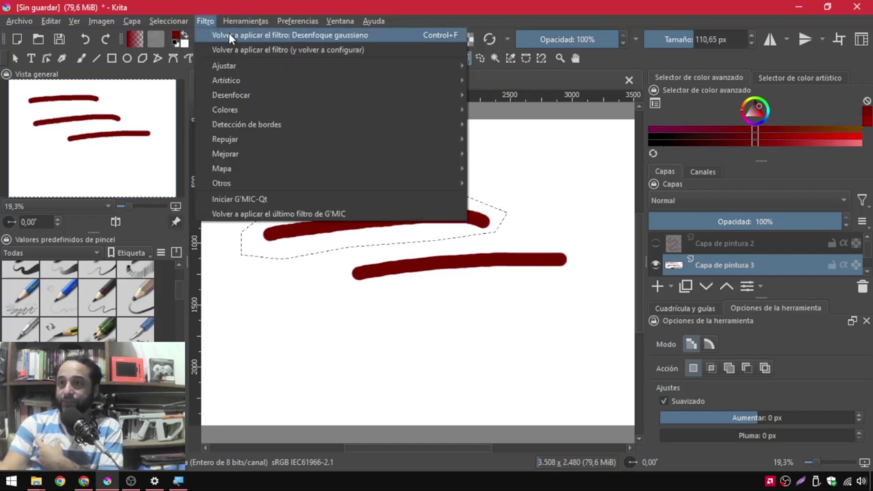
pyautogui.click(232, 34)
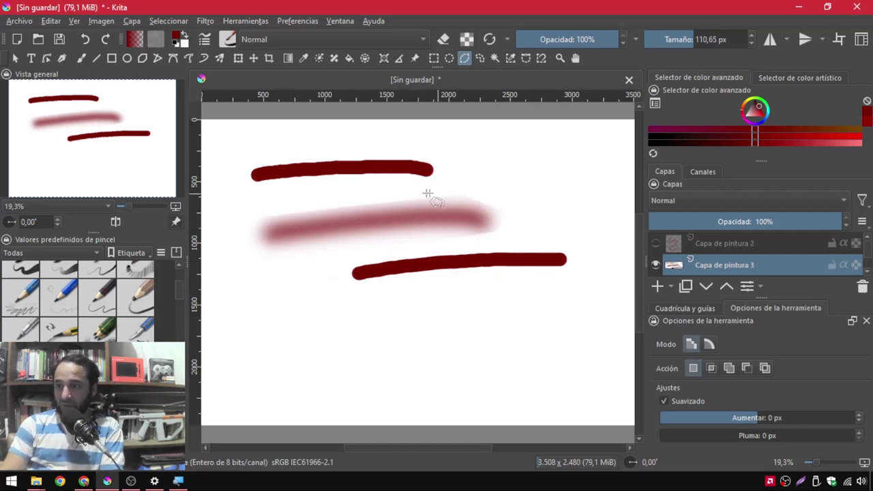
pyautogui.scroll(2, 386, 201)
pyautogui.scroll(2, 328, 214)
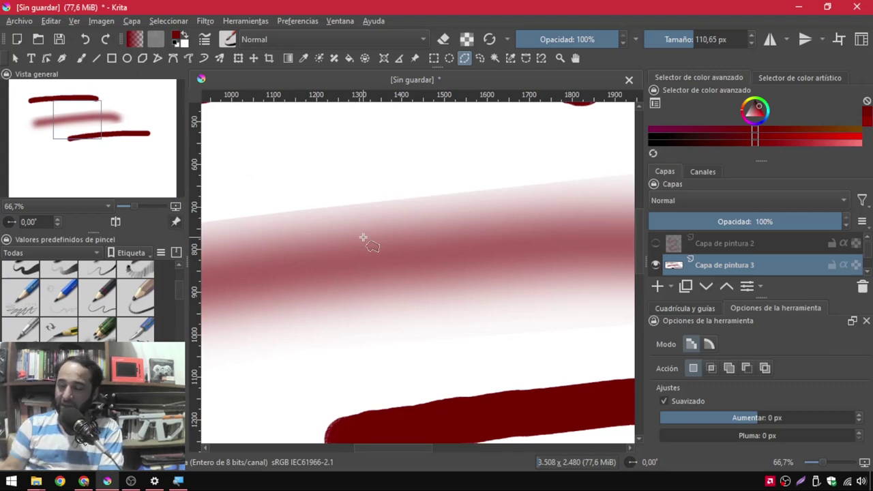
pyautogui.scroll(-2, 372, 263)
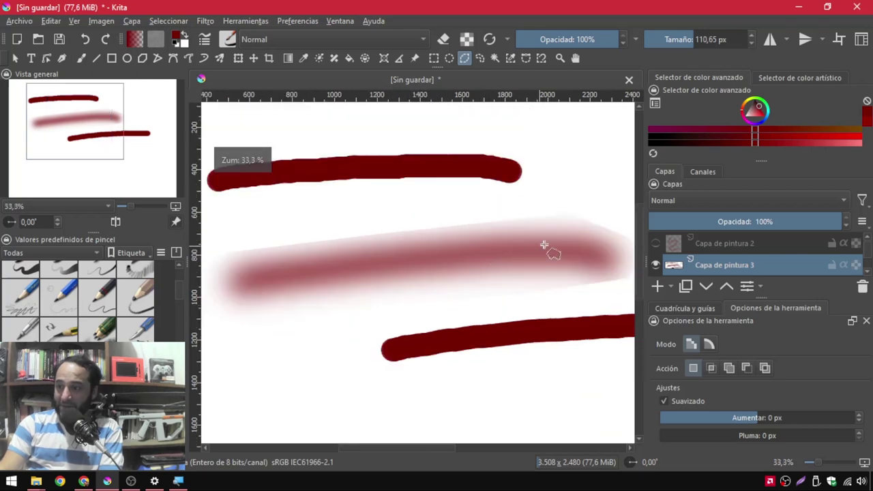
pyautogui.scroll(1, 570, 247)
pyautogui.scroll(1, 587, 249)
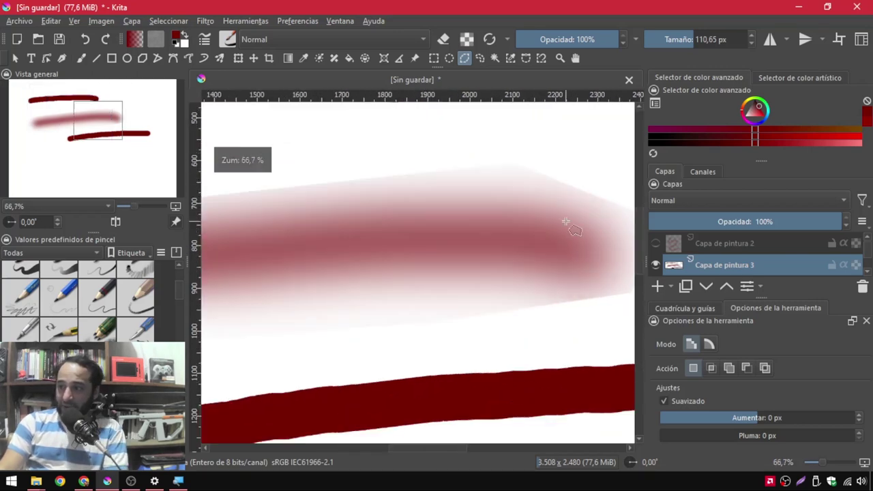
pyautogui.moveTo(567, 222); pyautogui.dragTo(439, 247)
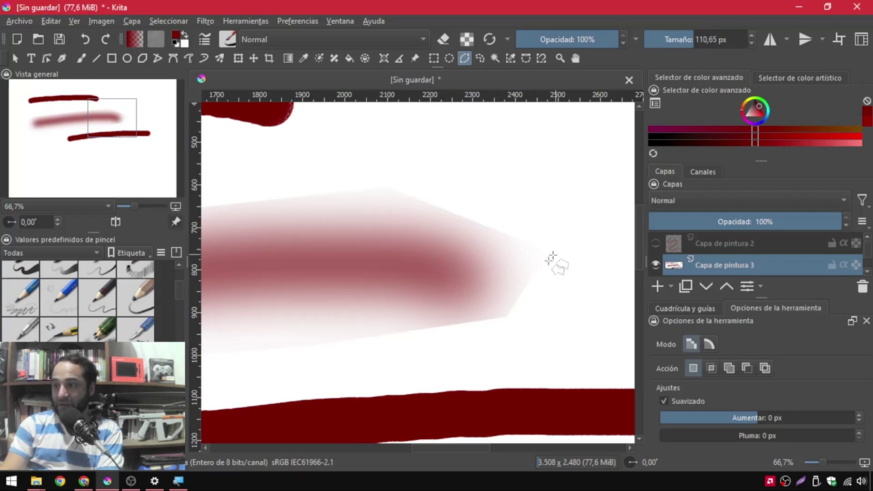
pyautogui.scroll(-4, 409, 273)
pyautogui.scroll(2, 545, 396)
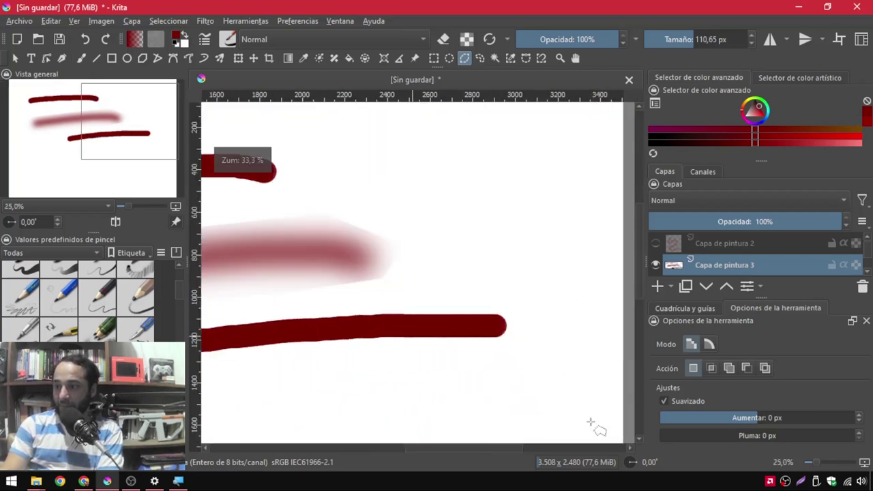
# - Select the bottom stroke's right end with a slanted polygon and reapply the Gaussian blur there
pyautogui.click(425, 236)
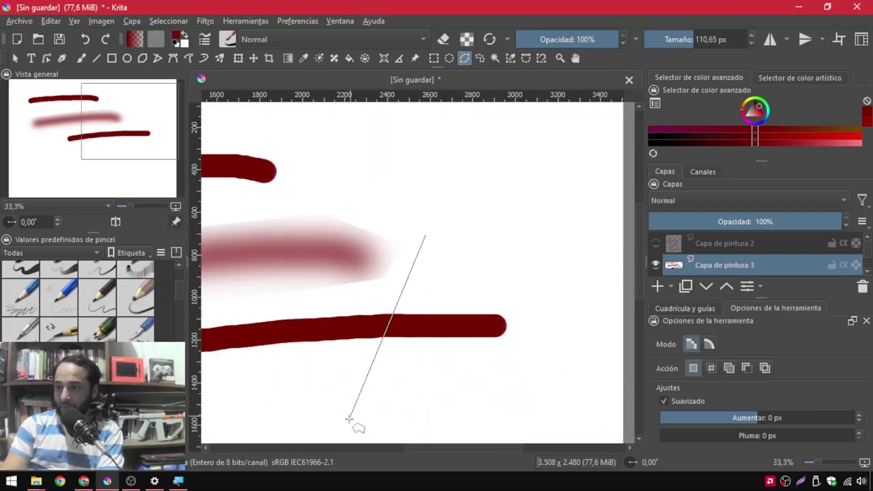
pyautogui.click(348, 426)
pyautogui.click(571, 426)
pyautogui.click(608, 254)
pyautogui.click(585, 202)
pyautogui.click(426, 235)
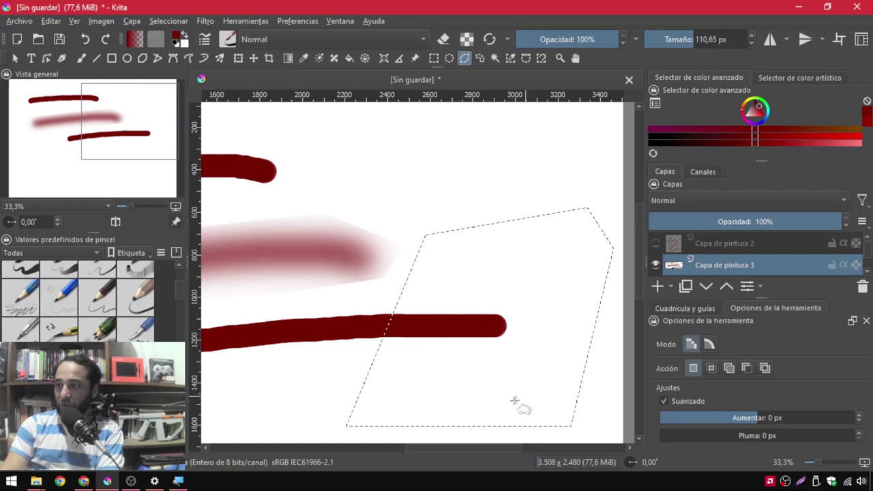
pyautogui.click(205, 21)
pyautogui.click(226, 33)
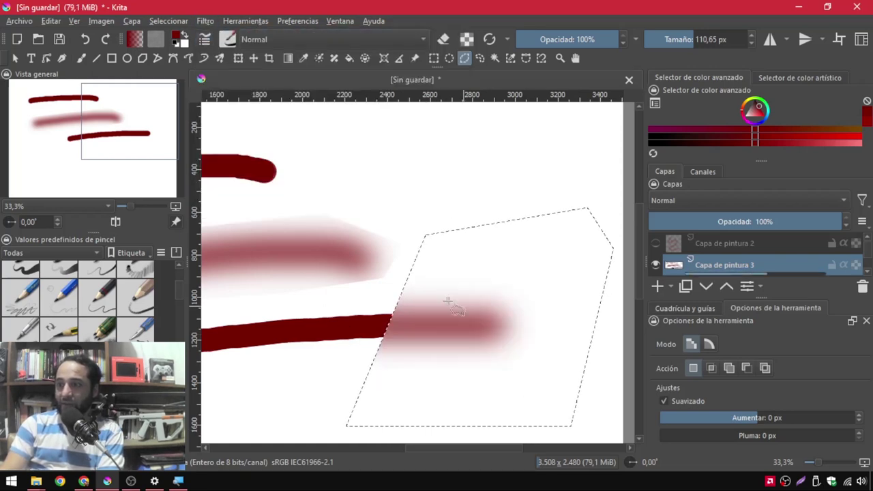
# - Deselect everything and fit the whole canvas back into view
pyautogui.click(178, 23)
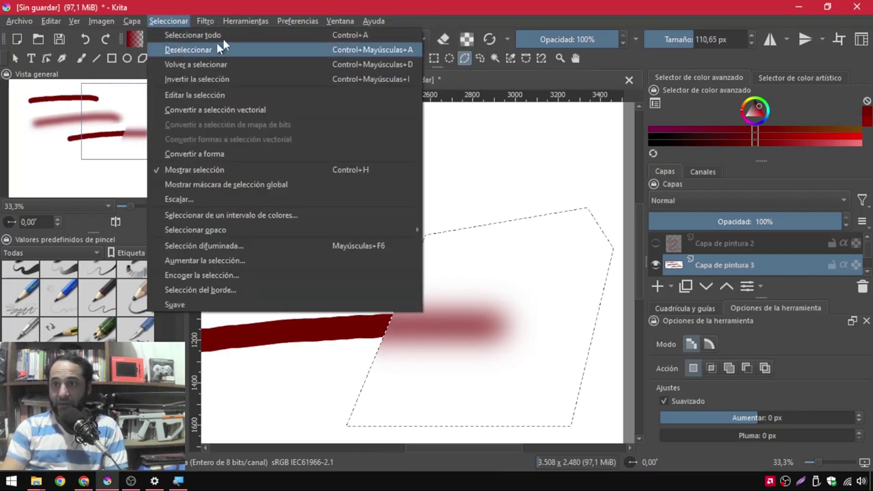
pyautogui.click(370, 47)
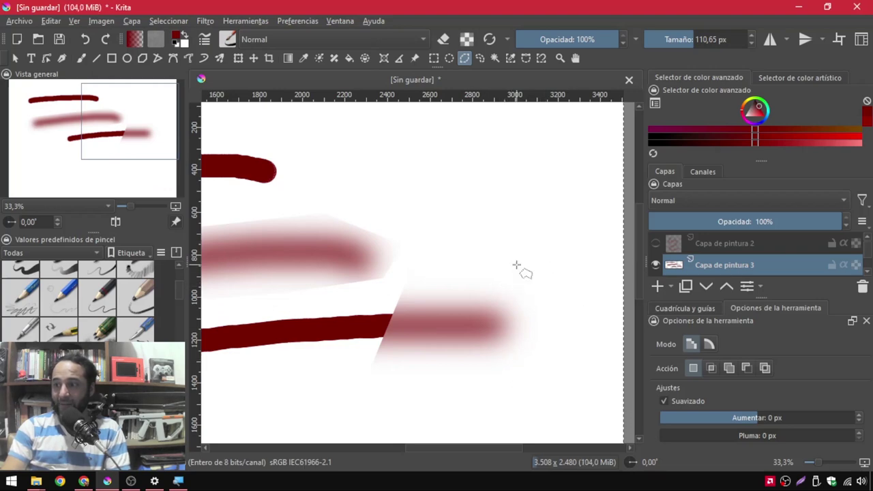
pyautogui.click(169, 21)
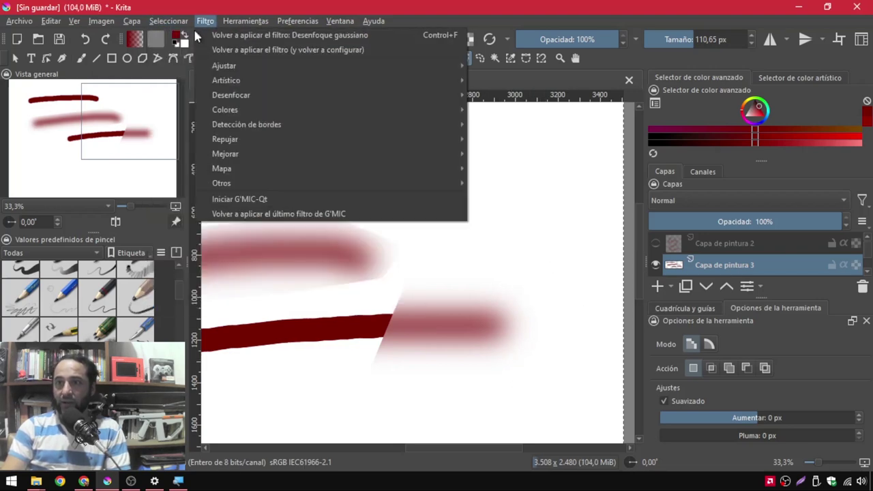
pyautogui.moveTo(168, 21)
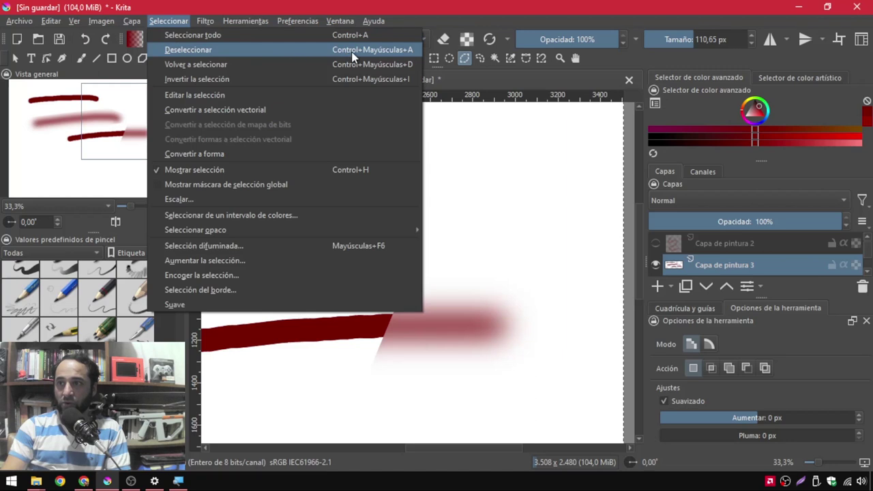
pyautogui.click(355, 52)
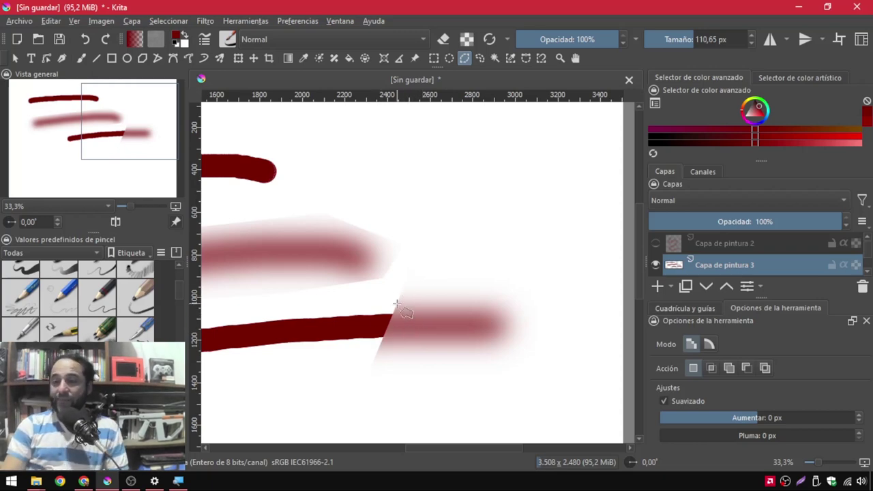
pyautogui.scroll(-2, 397, 304)
pyautogui.moveTo(277, 321)
pyautogui.mouseDown()
pyautogui.moveTo(400, 286)
pyautogui.moveTo(381, 284)
pyautogui.mouseUp()
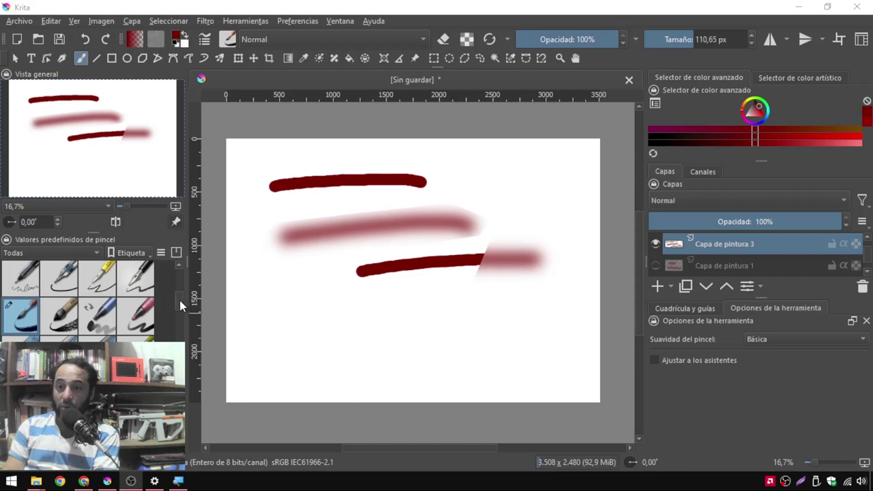
# - Erase a small light streak inside the top stroke using the eraser preset
pyautogui.moveTo(179, 297); pyautogui.dragTo(182, 278)
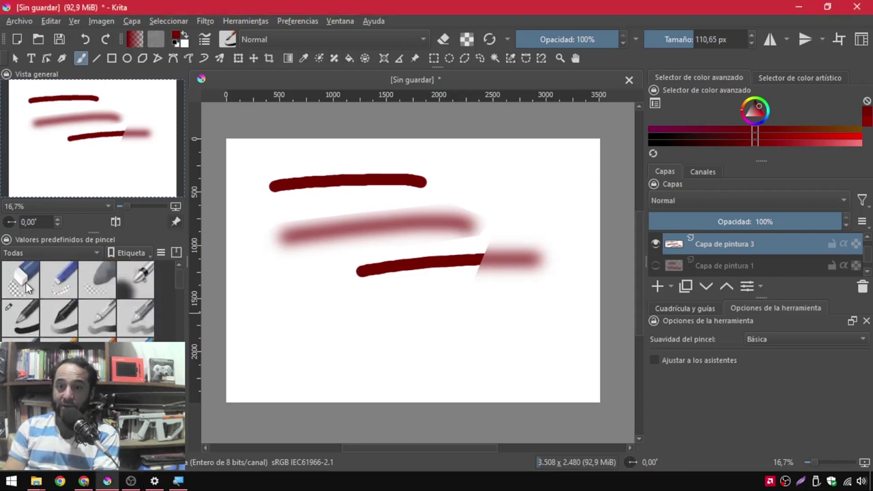
pyautogui.click(21, 279)
pyautogui.click(95, 283)
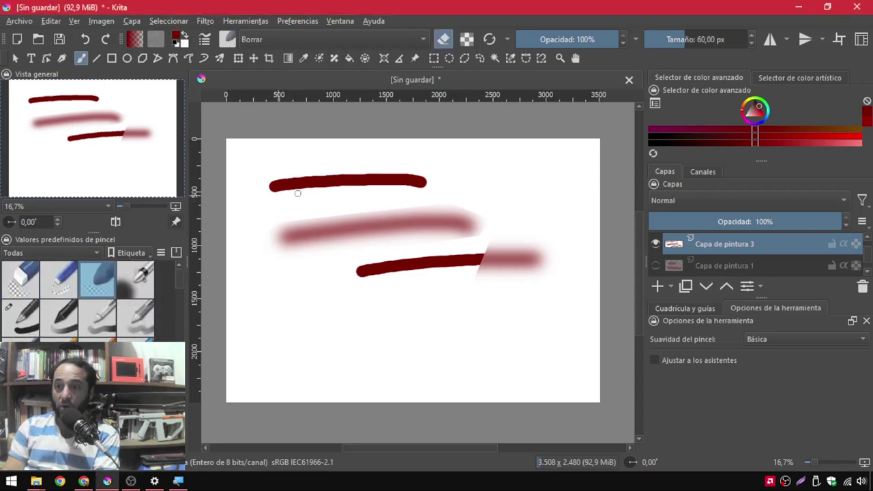
pyautogui.moveTo(327, 187); pyautogui.dragTo(354, 185)
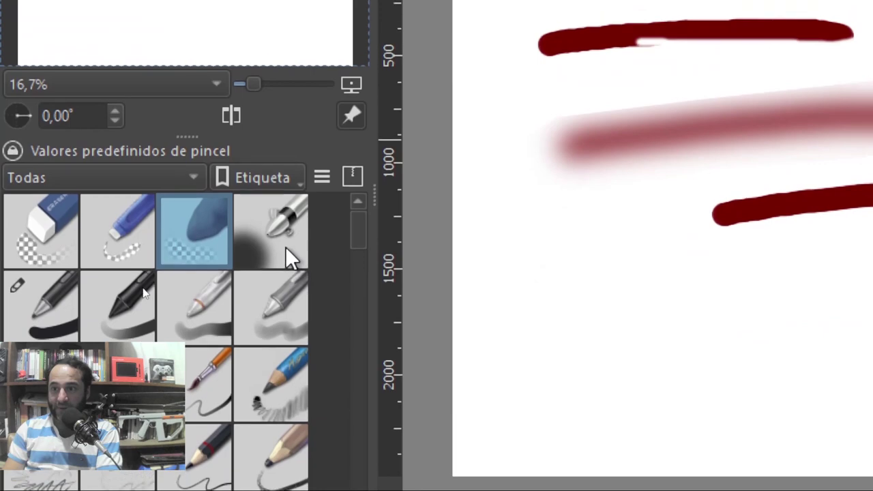
# - Paint a trial soft stroke with the 600 px airbrush preset, then undo it
pyautogui.click(287, 234)
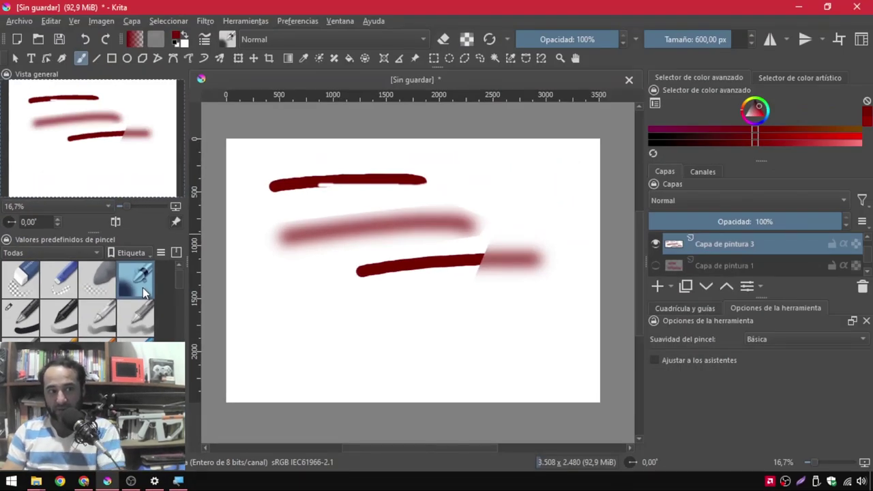
pyautogui.moveTo(290, 339); pyautogui.dragTo(403, 343)
pyautogui.hotkey('ctrl', 'z')
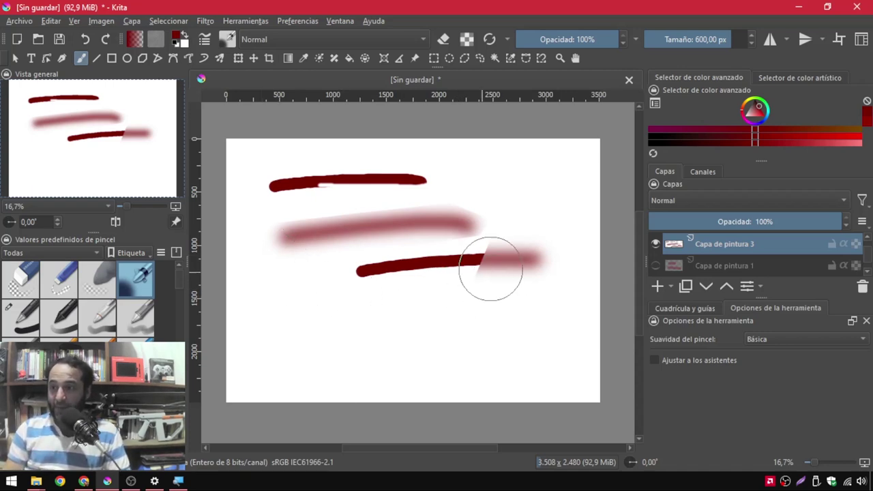
# - Shrink the airbrush to about 266 px and erase the top stroke's right end
pyautogui.moveTo(468, 247); pyautogui.dragTo(450, 247)
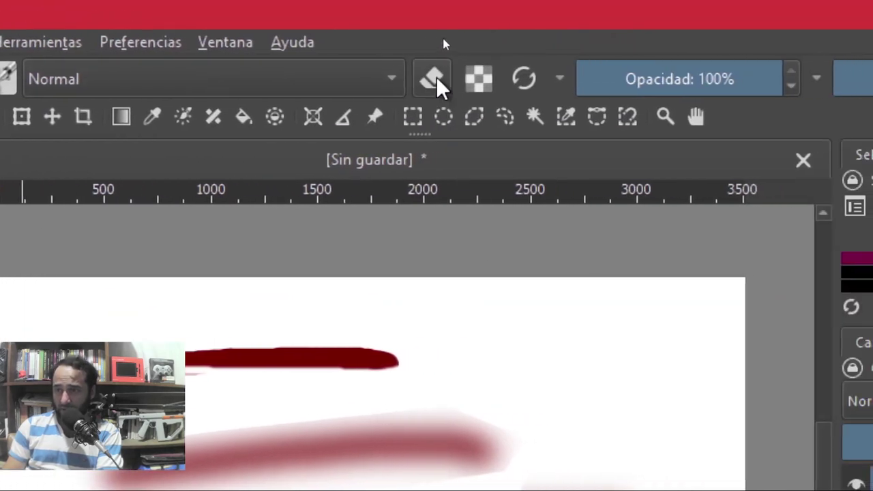
pyautogui.click(437, 77)
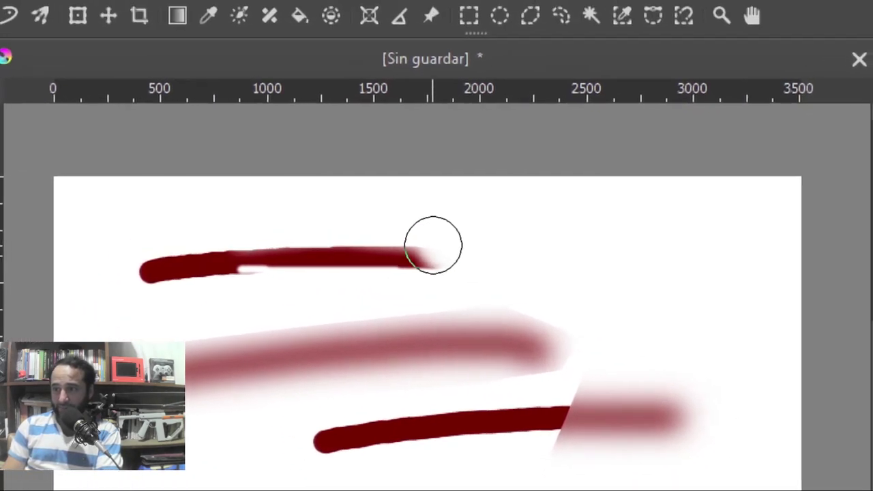
pyautogui.moveTo(436, 245); pyautogui.dragTo(392, 232)
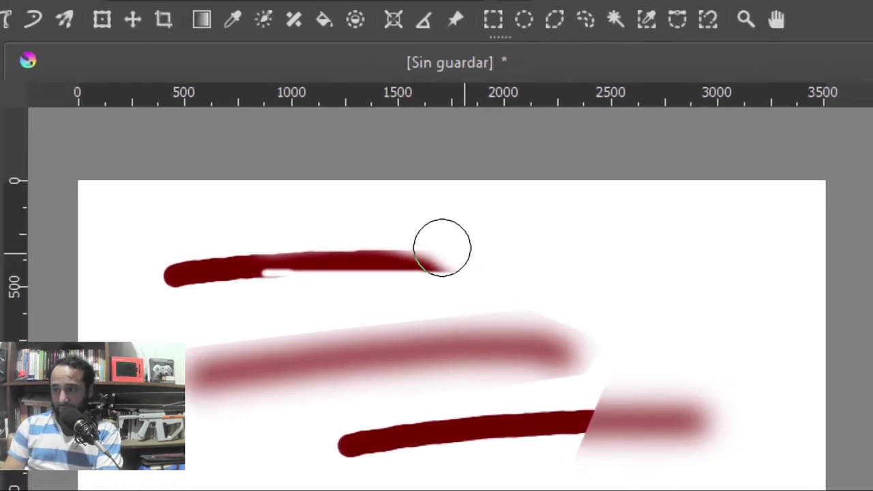
pyautogui.moveTo(442, 248); pyautogui.dragTo(435, 244)
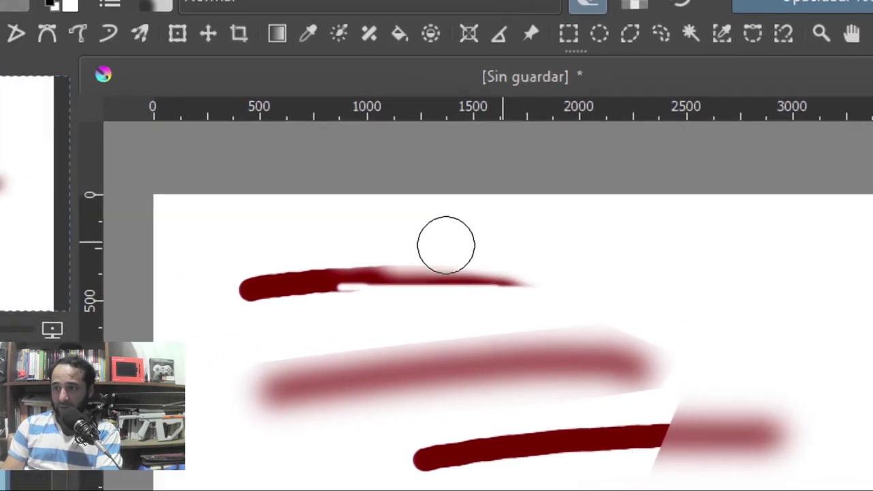